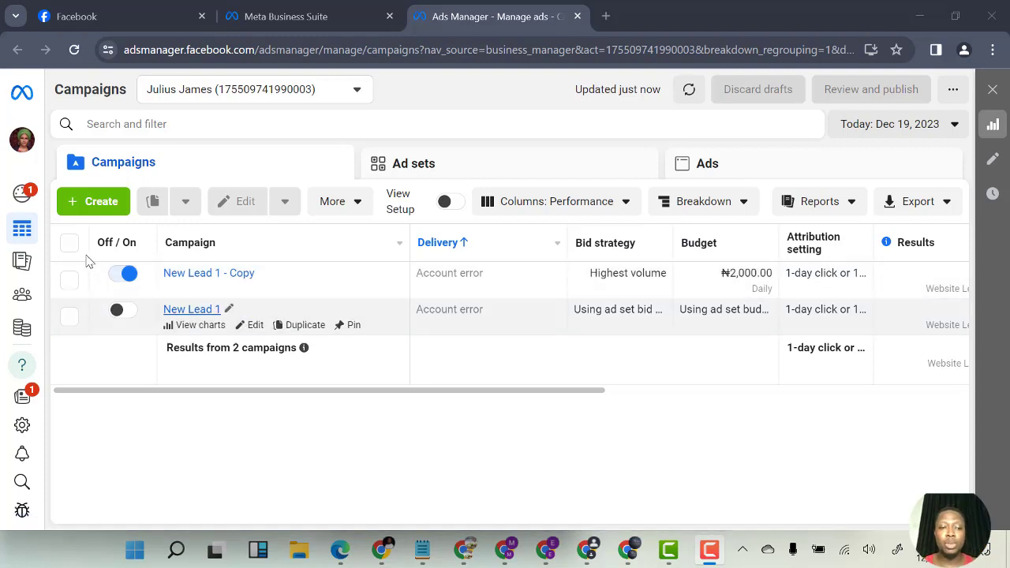
# Create a new campaign with the Engagement objective using the manual engagement campaign setup
pyautogui.click(109, 203)
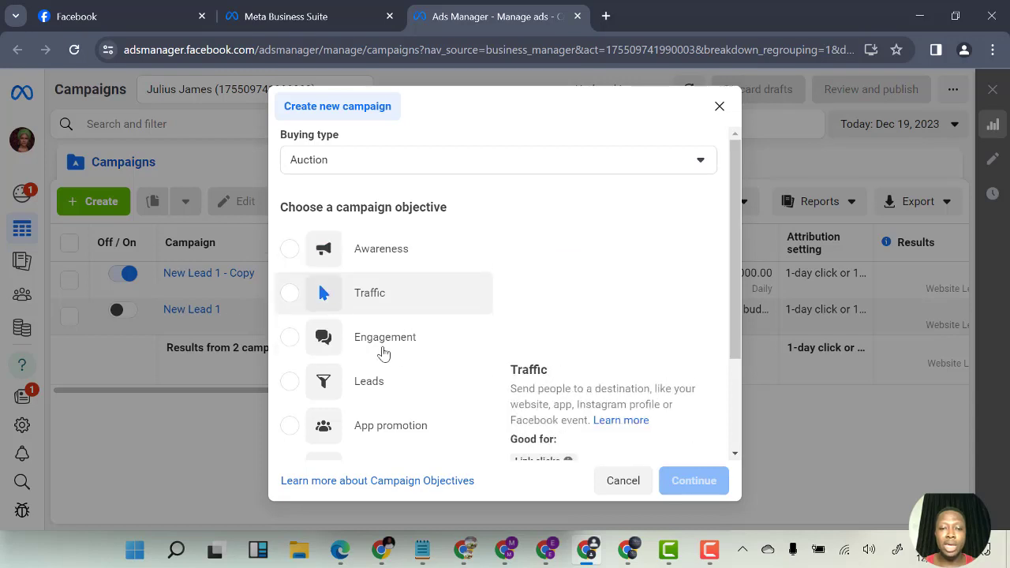
pyautogui.moveTo(383, 347)
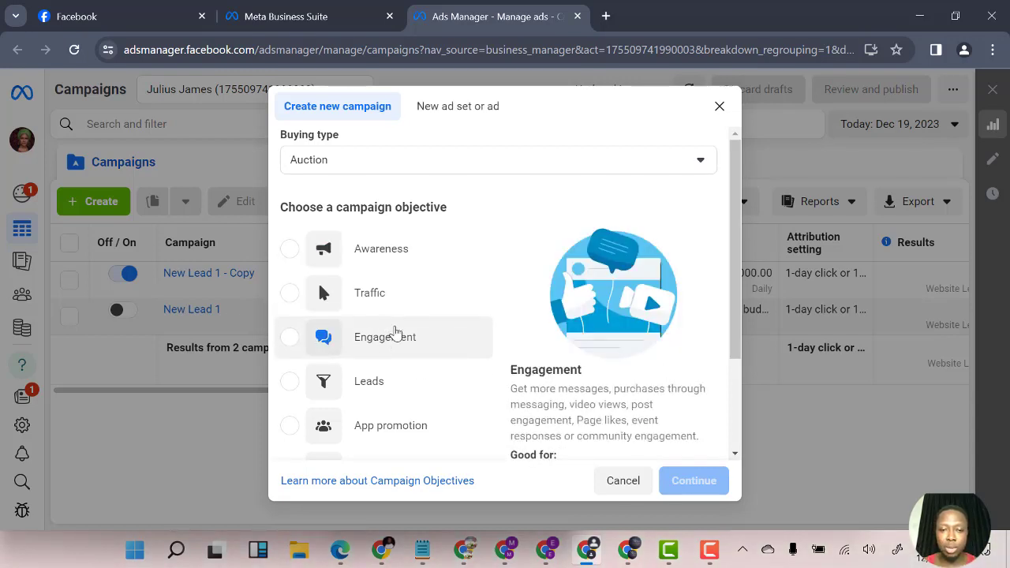
pyautogui.scroll(-2, 400, 334)
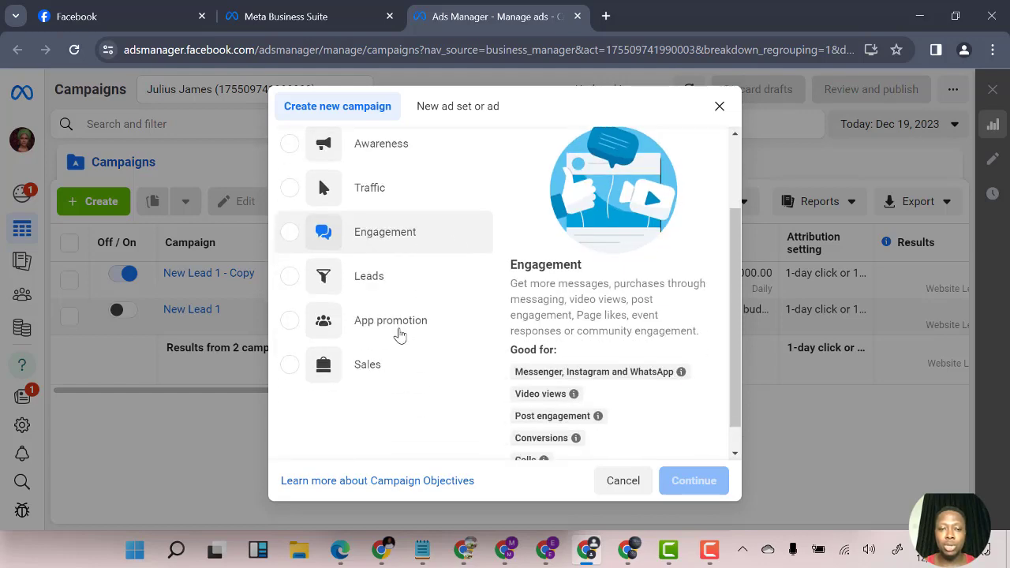
pyautogui.scroll(2, 400, 334)
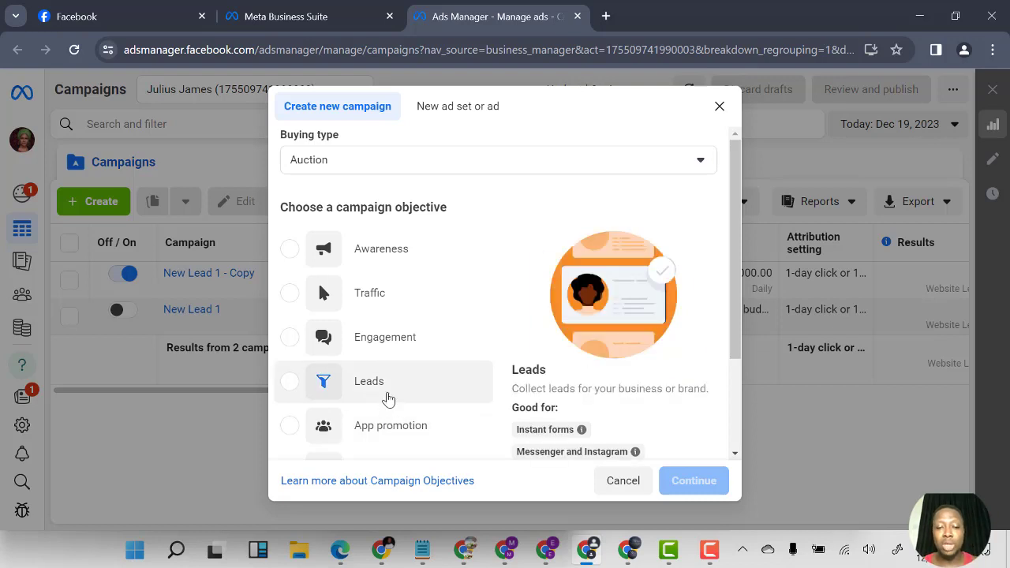
pyautogui.scroll(-1, 388, 398)
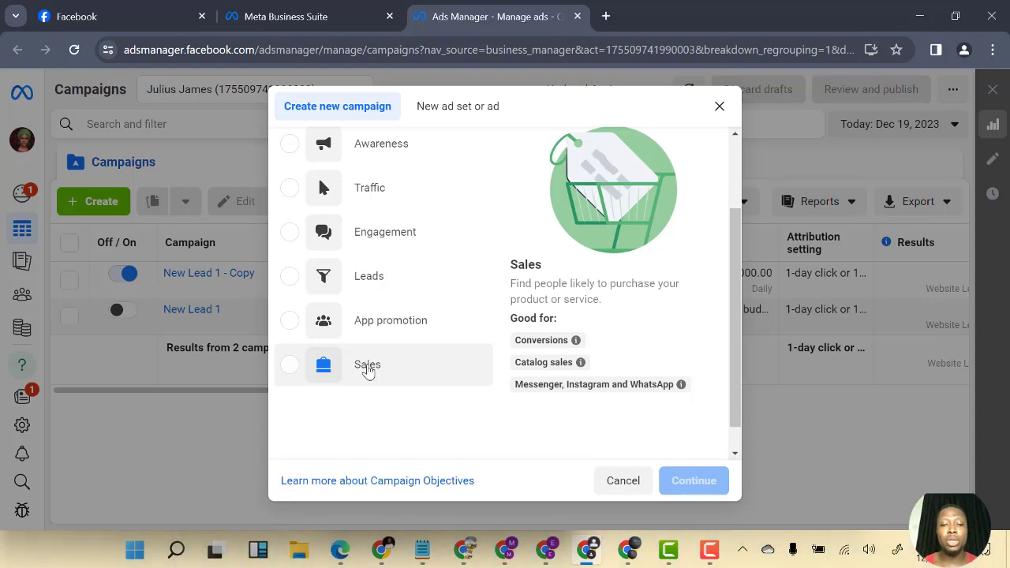
pyautogui.click(389, 237)
pyautogui.click(690, 484)
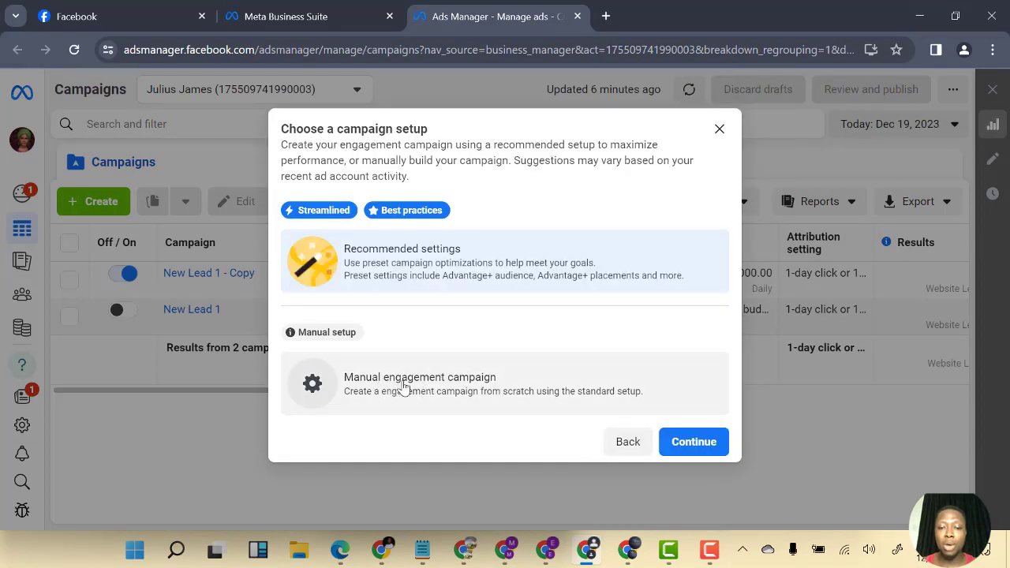
pyautogui.click(434, 389)
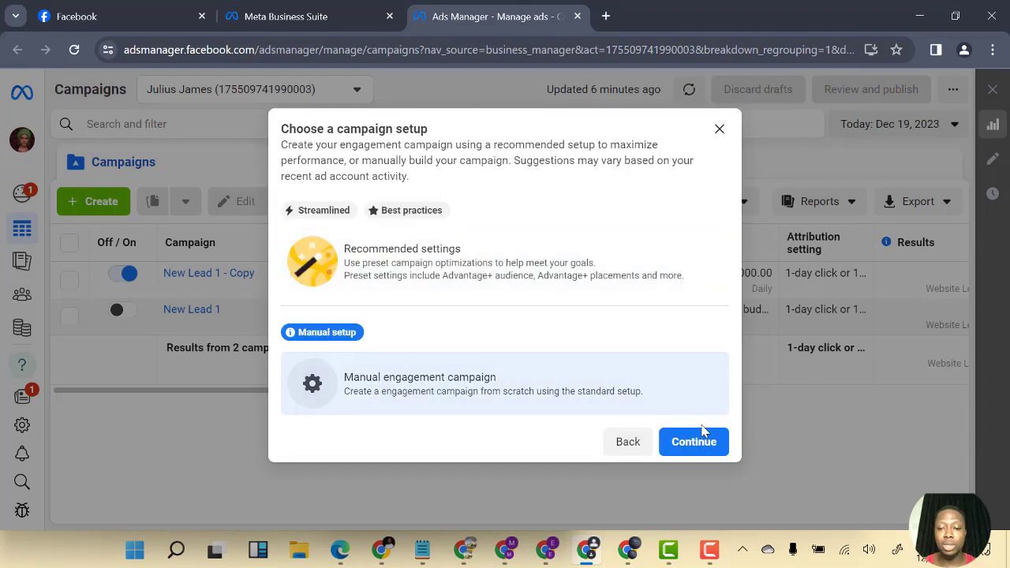
pyautogui.click(693, 443)
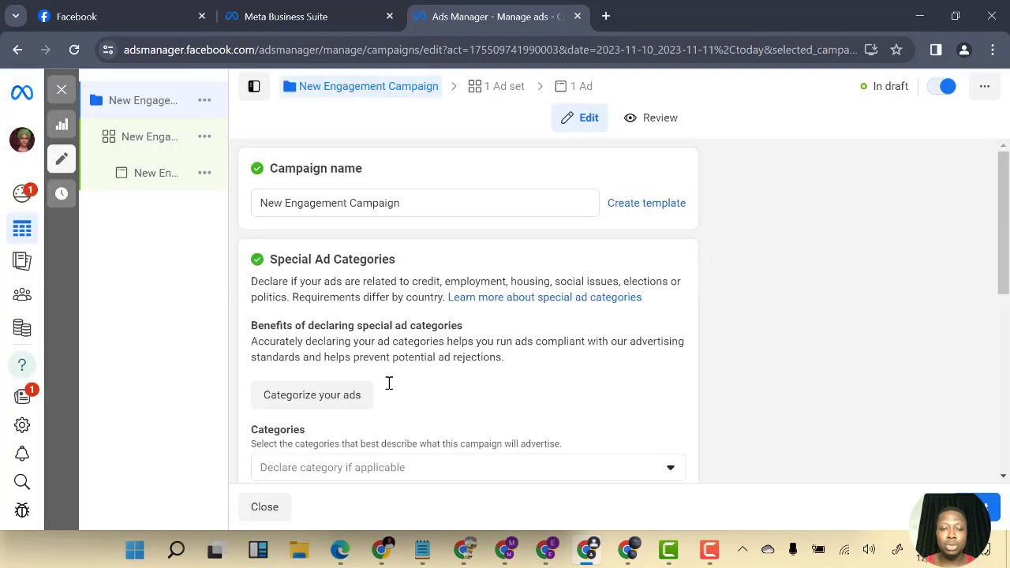
# Rename the campaign as Whats test 1
pyautogui.click(406, 208)
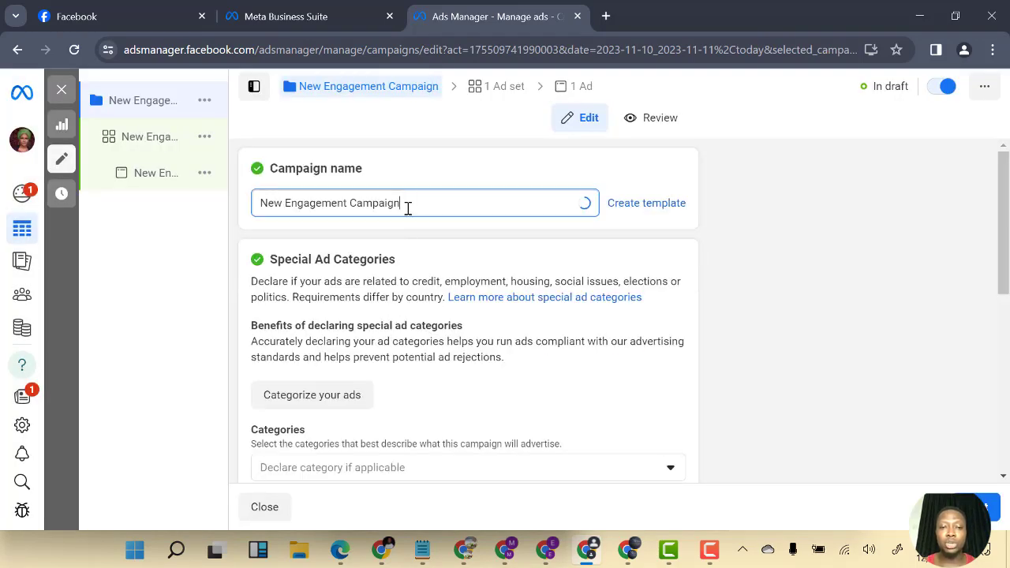
pyautogui.hotkey('ctrl', 'a')
pyautogui.press('BackSpace')
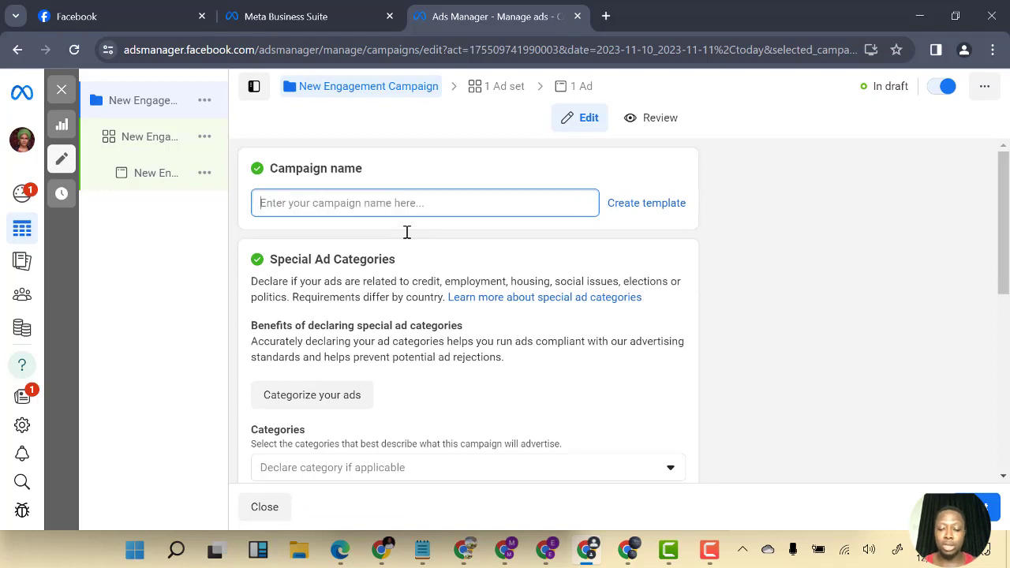
pyautogui.write('Test')
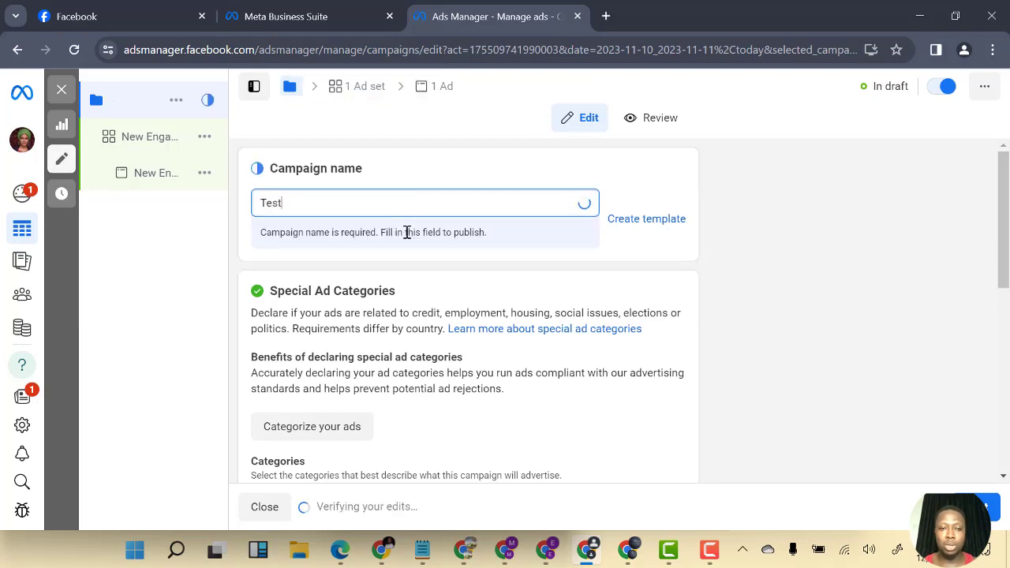
pyautogui.press('BackSpace')
pyautogui.press('BackSpace')
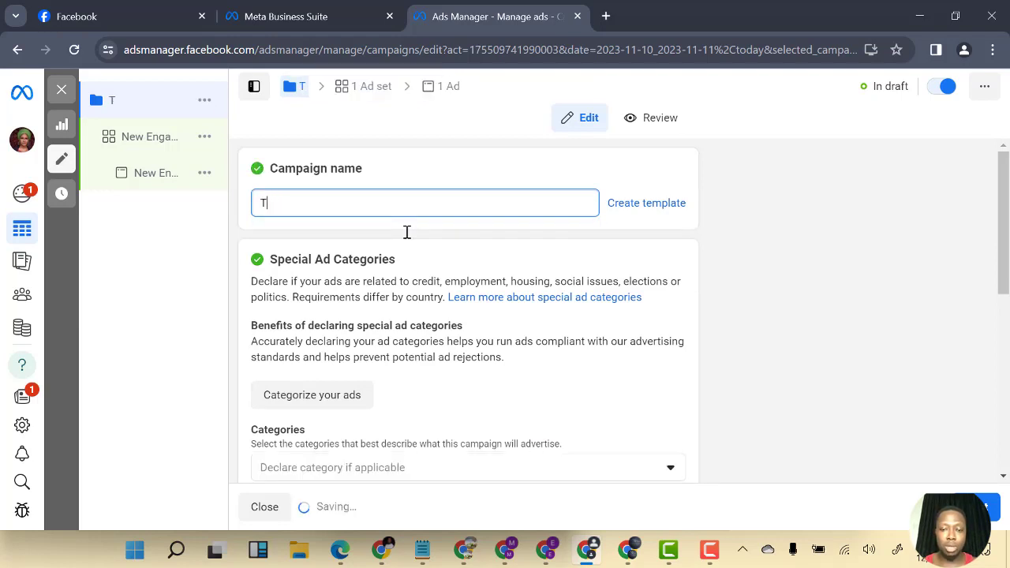
pyautogui.press('BackSpace')
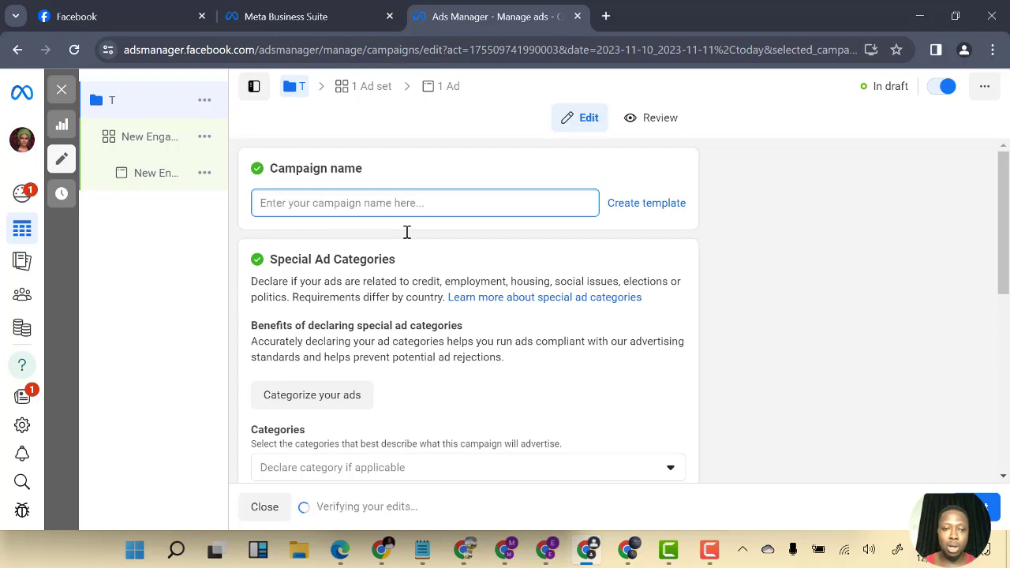
pyautogui.write('Whats te')
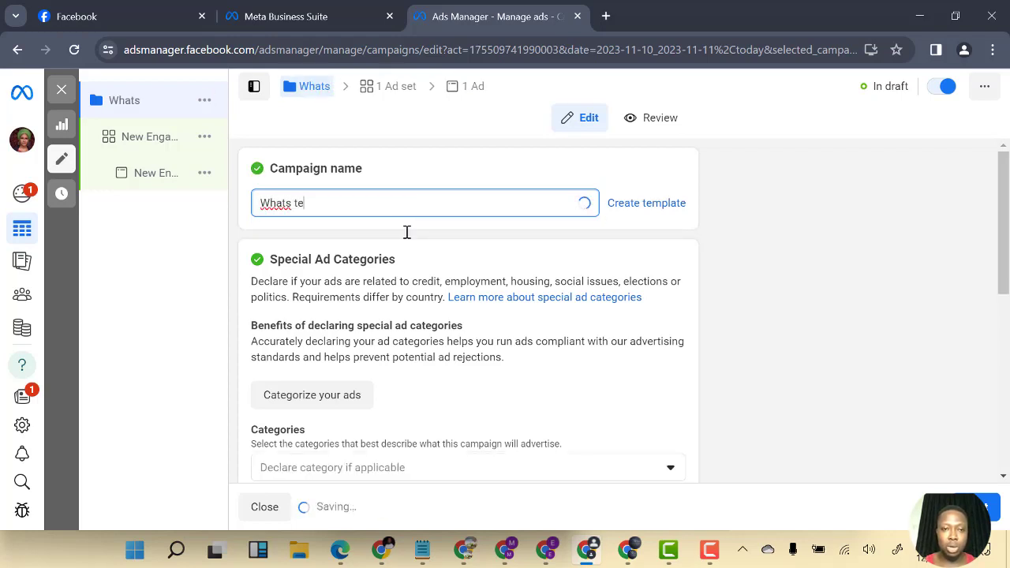
pyautogui.write('st 1')
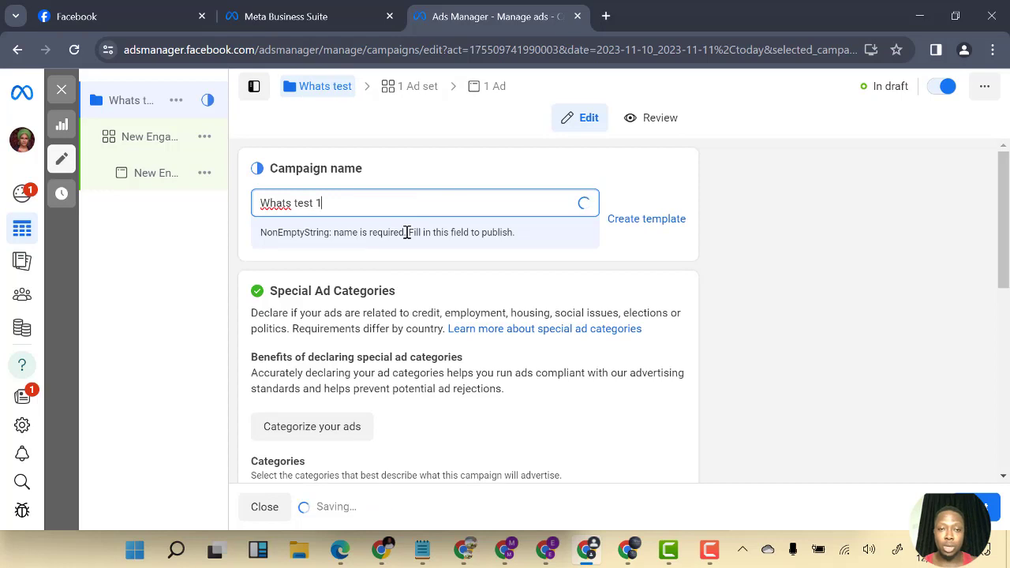
# Open the campaign's ad set and rename it whats test 1
pyautogui.scroll(-3, 447, 326)
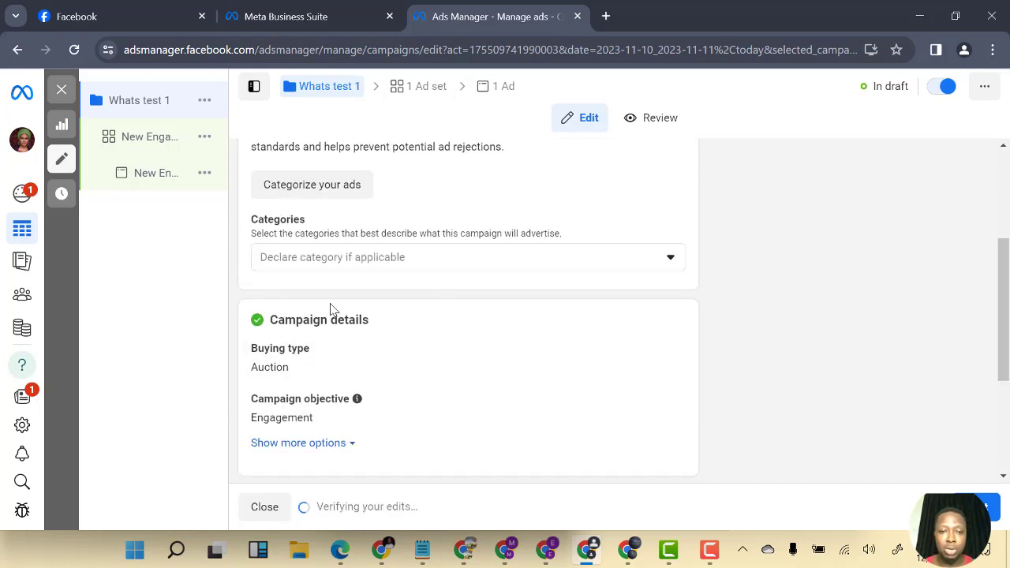
pyautogui.scroll(-3, 372, 347)
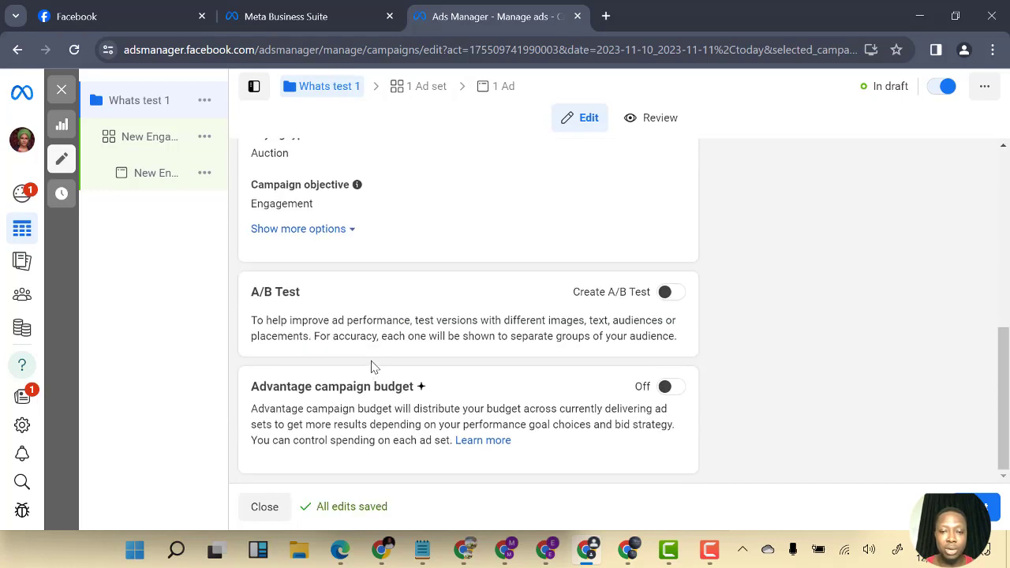
pyautogui.scroll(4, 348, 377)
pyautogui.scroll(2, 347, 376)
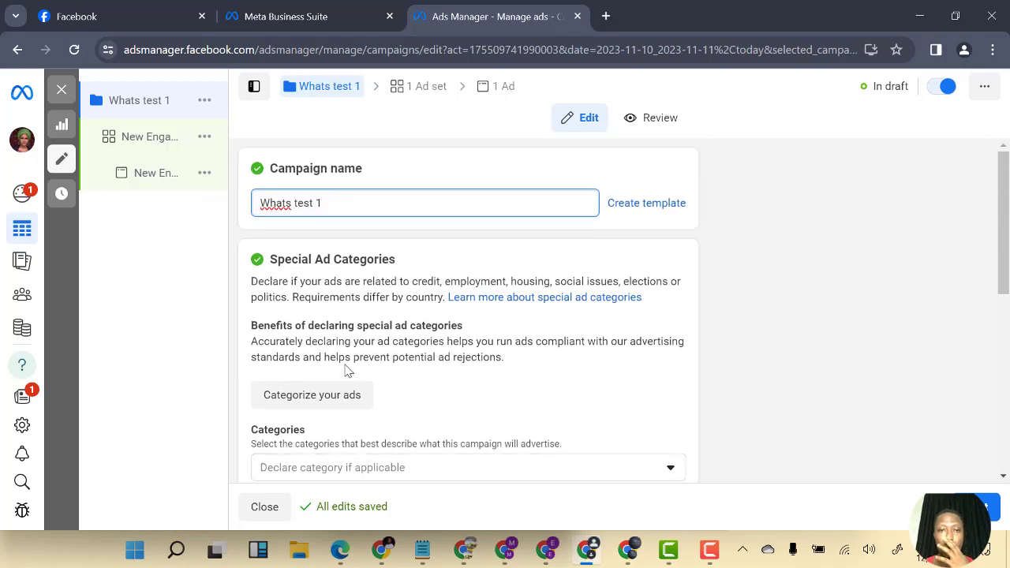
pyautogui.click(428, 93)
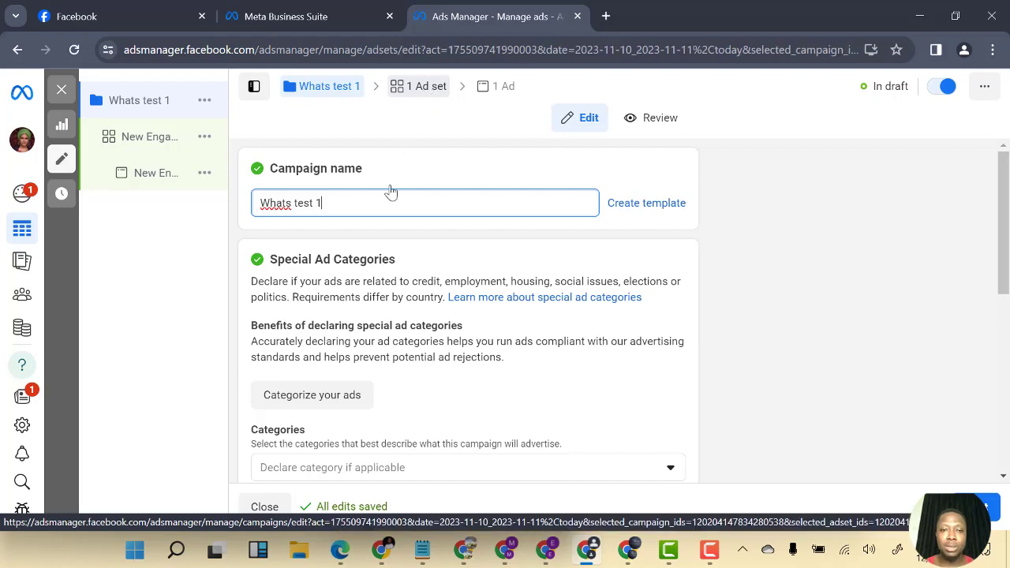
pyautogui.click(423, 94)
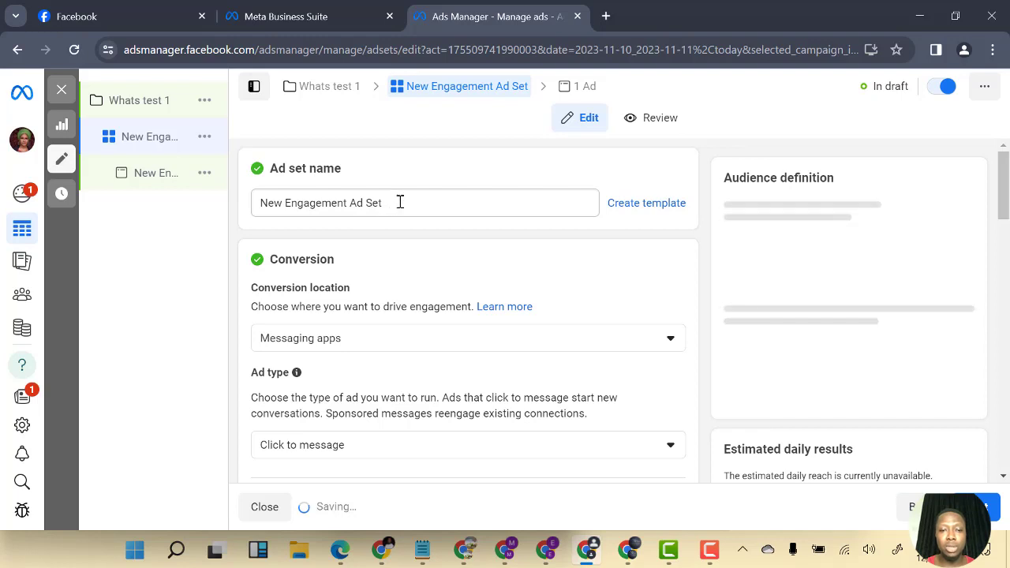
pyautogui.click(403, 205)
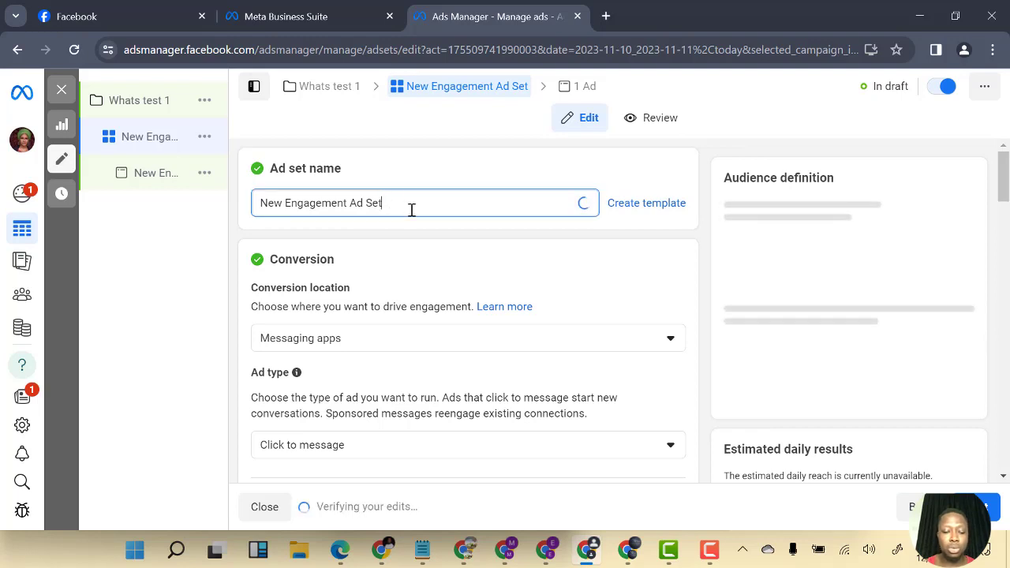
pyautogui.hotkey('ctrl', 'a')
pyautogui.write('whats')
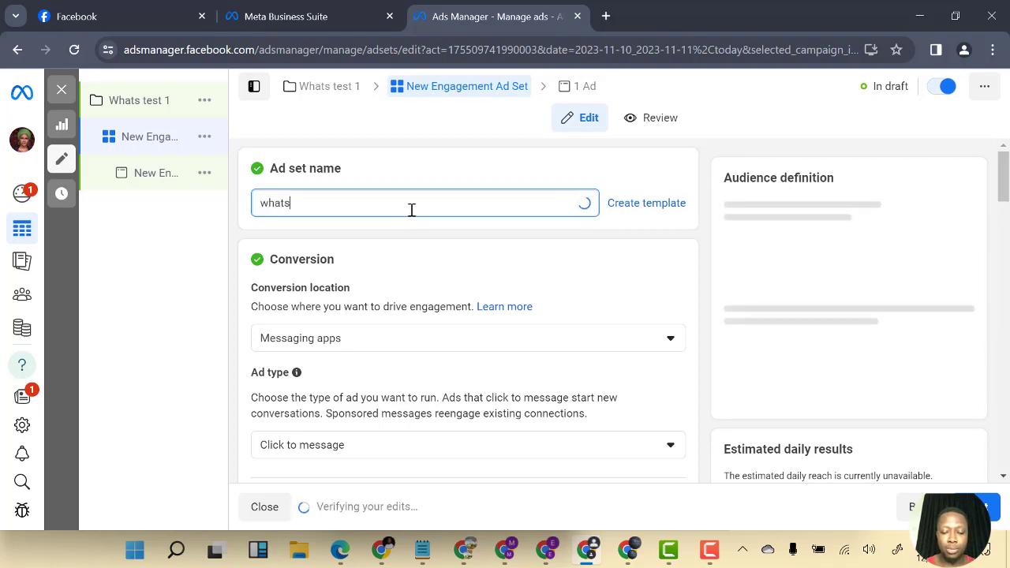
pyautogui.write(' te')
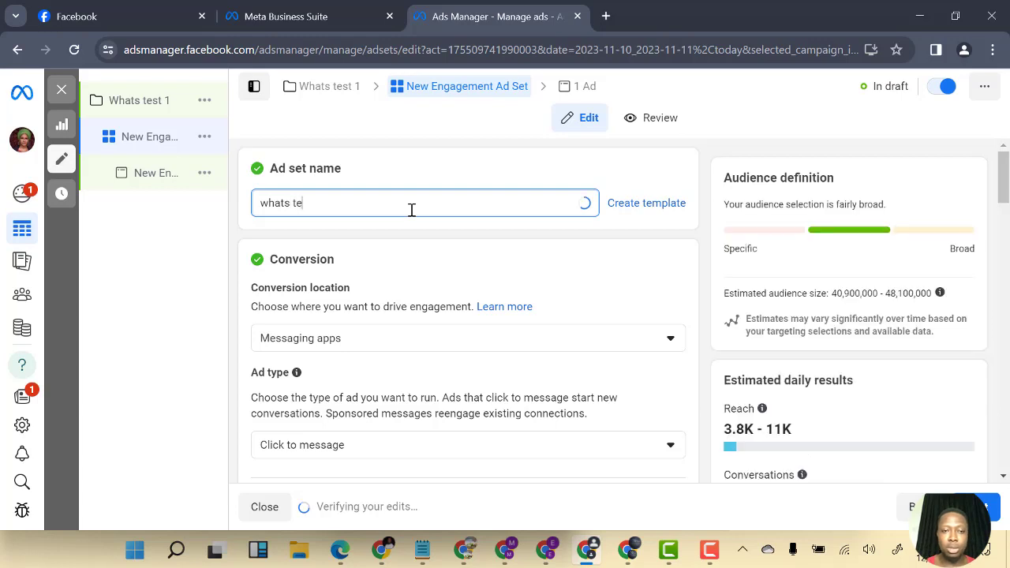
pyautogui.write('st 1')
# Browse the conversion location options for the ad set
pyautogui.scroll(-1, 333, 345)
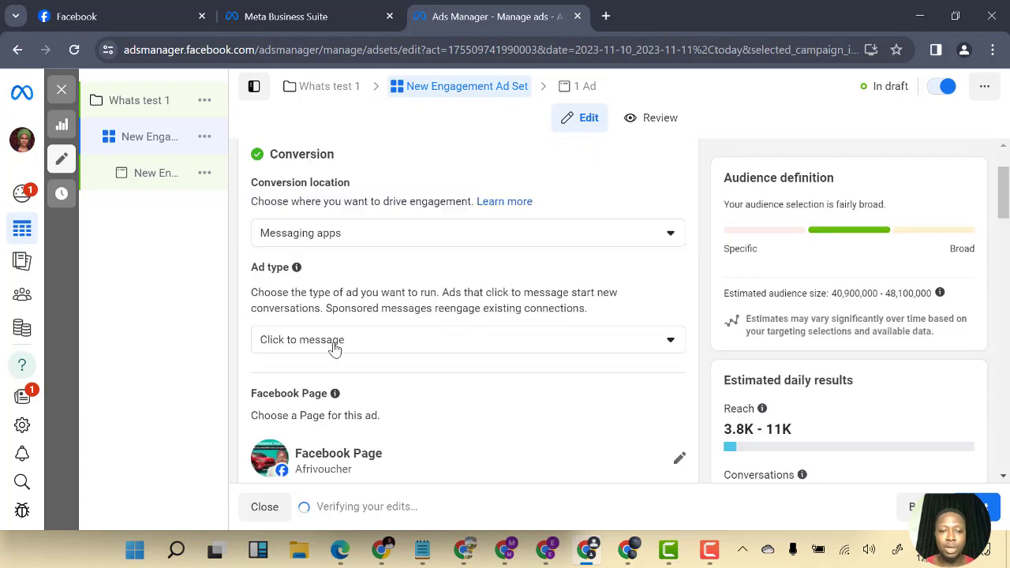
pyautogui.scroll(1, 359, 337)
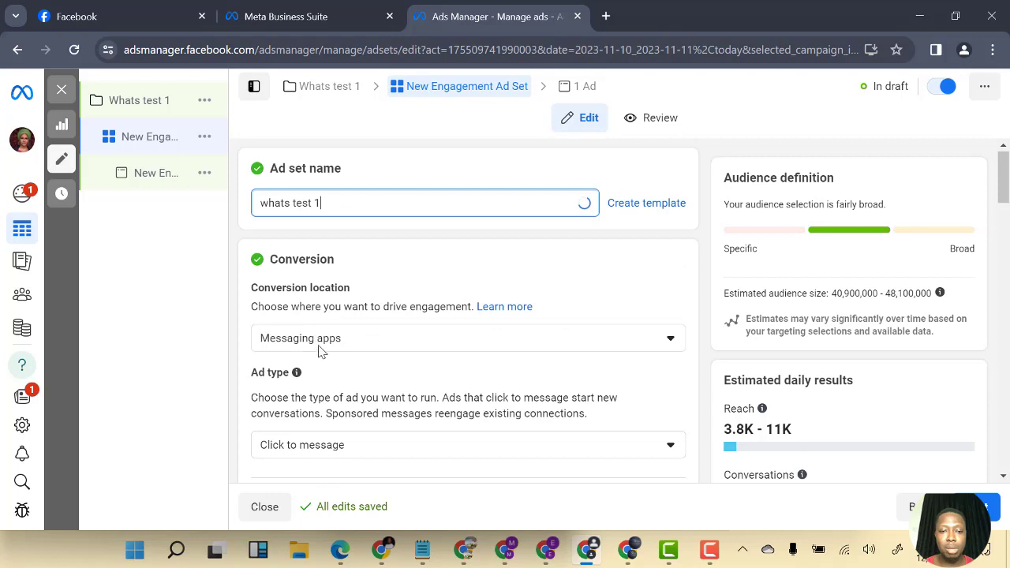
pyautogui.click(319, 344)
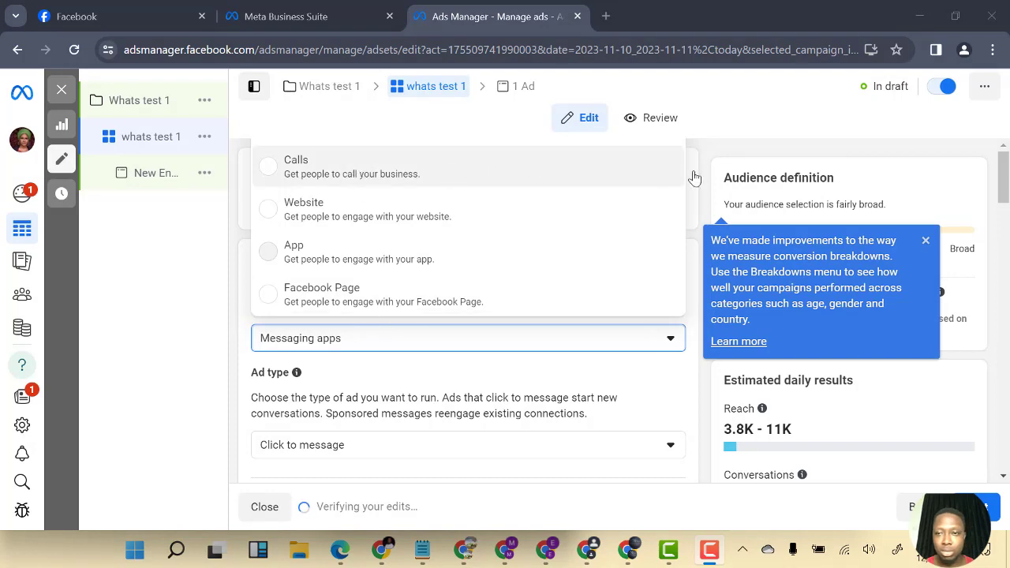
pyautogui.scroll(-4, 518, 240)
pyautogui.scroll(4, 505, 260)
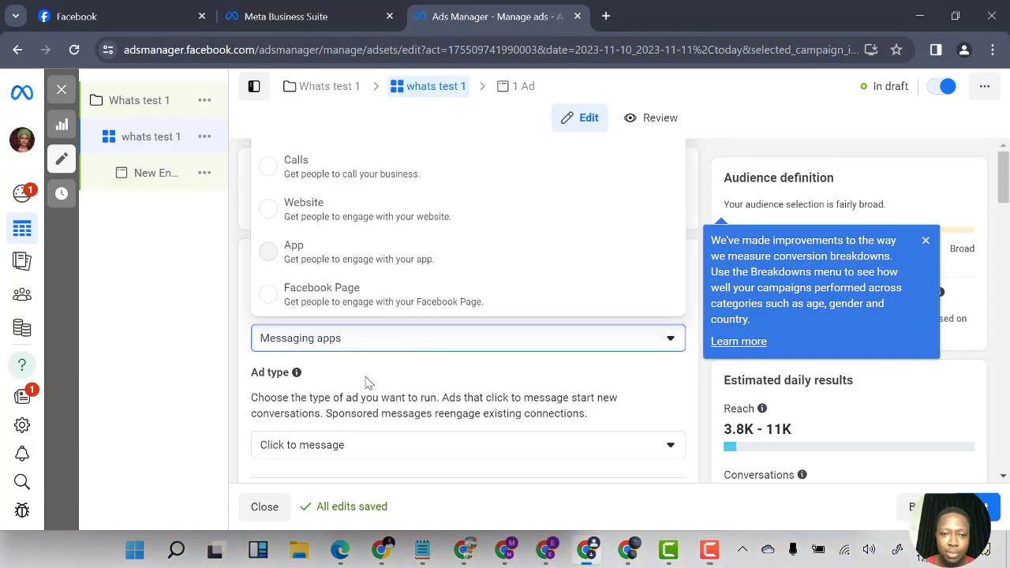
pyautogui.click(364, 376)
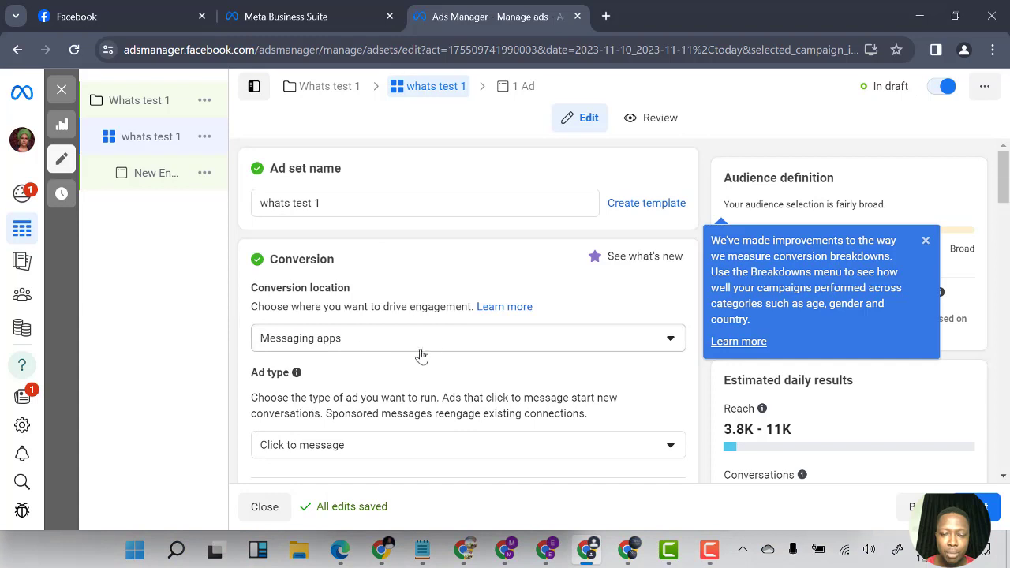
# Set the ad set's ad type to Sponsored message
pyautogui.scroll(-1, 418, 354)
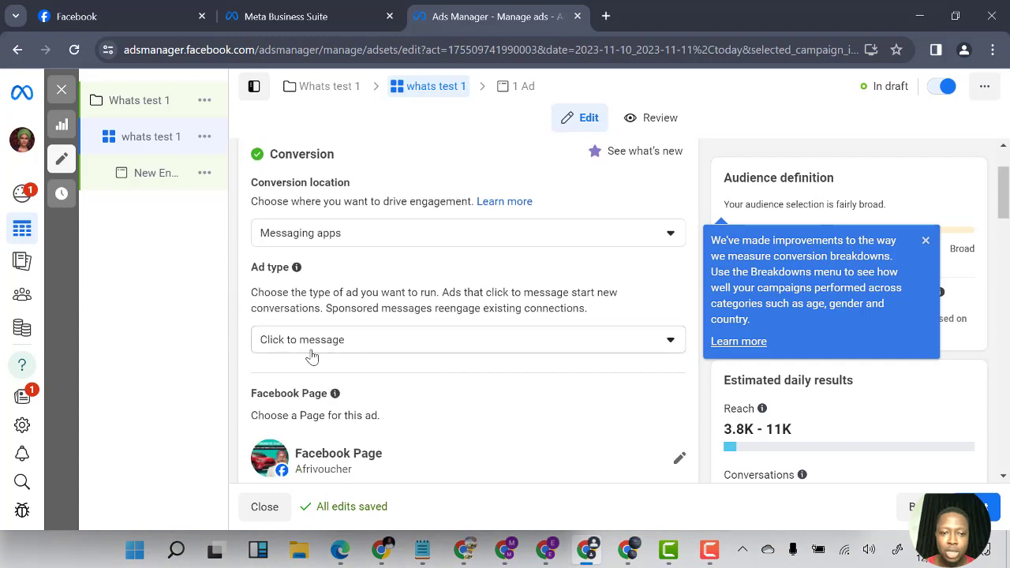
pyautogui.click(359, 353)
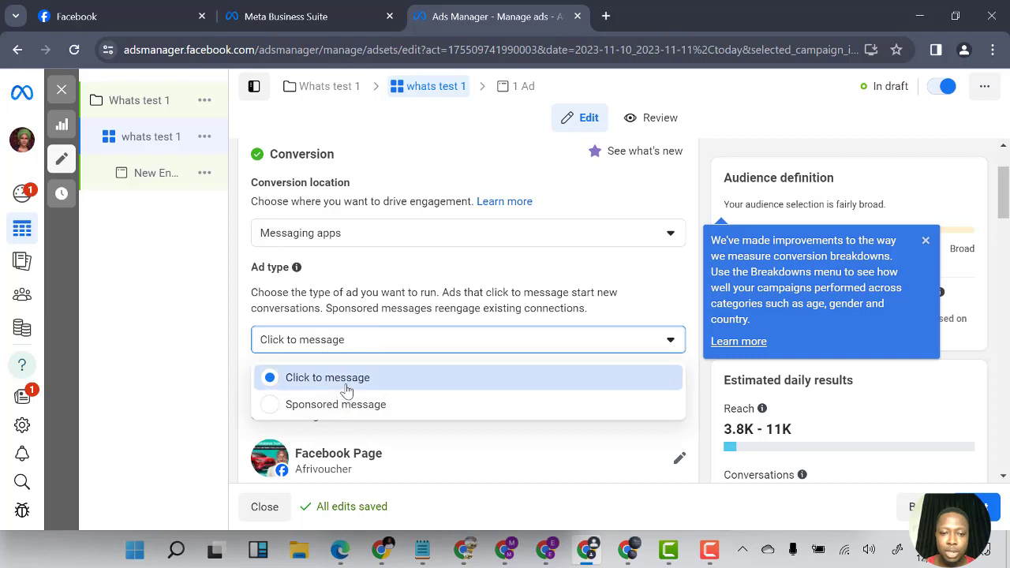
pyautogui.click(387, 377)
pyautogui.click(361, 352)
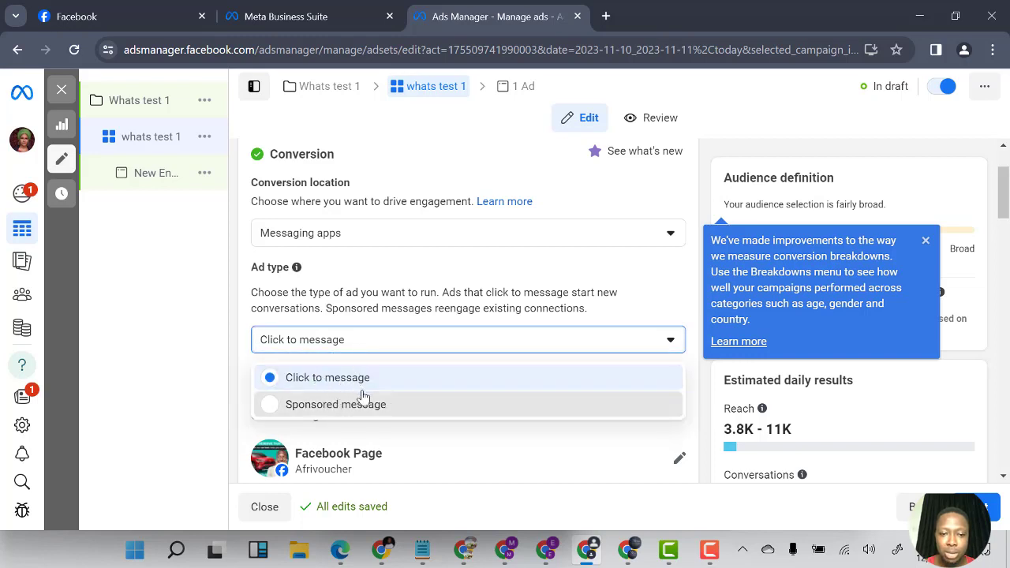
pyautogui.click(398, 408)
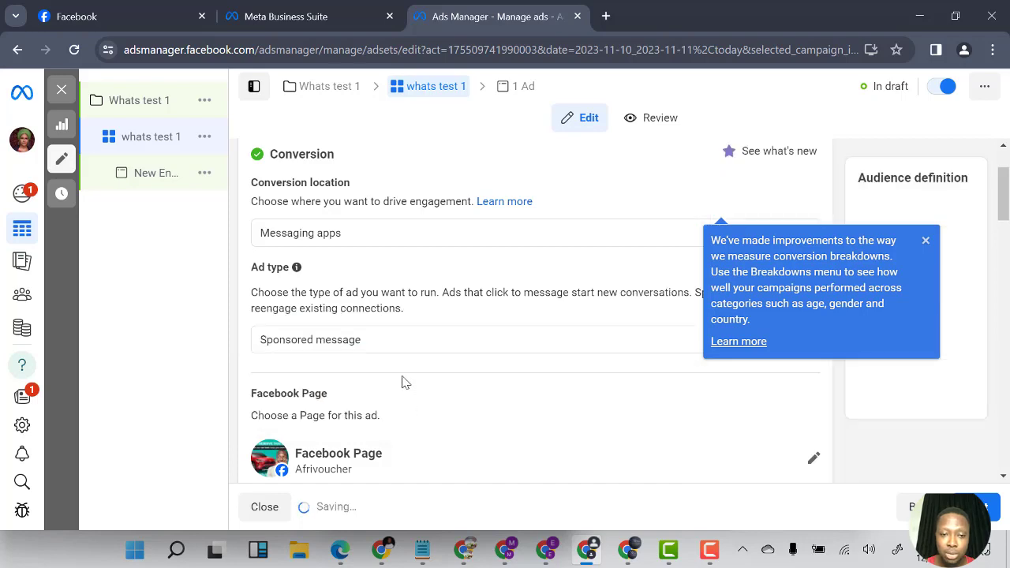
# Set the ad type back to Click to message
pyautogui.scroll(-3, 371, 371)
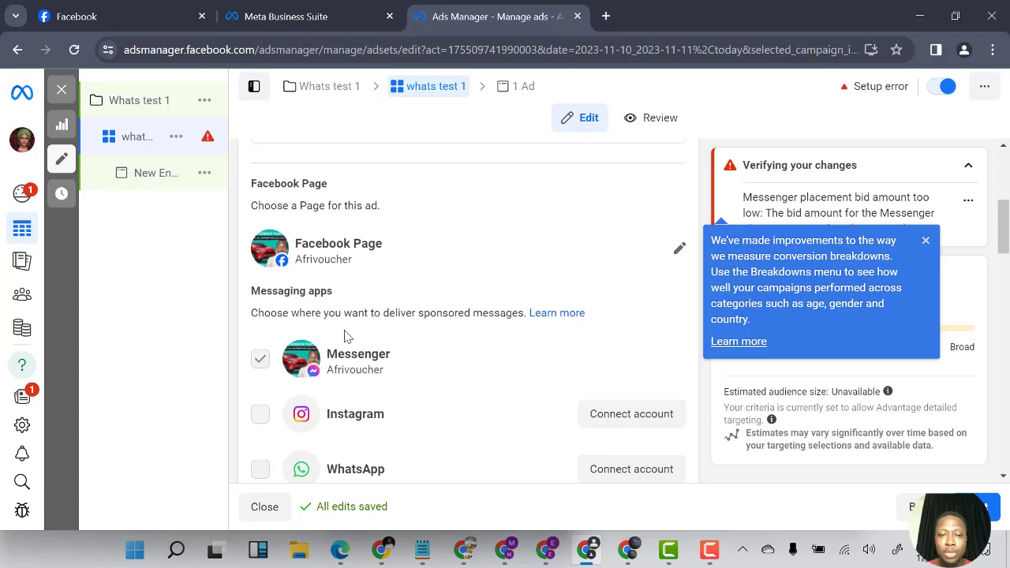
pyautogui.scroll(4, 344, 340)
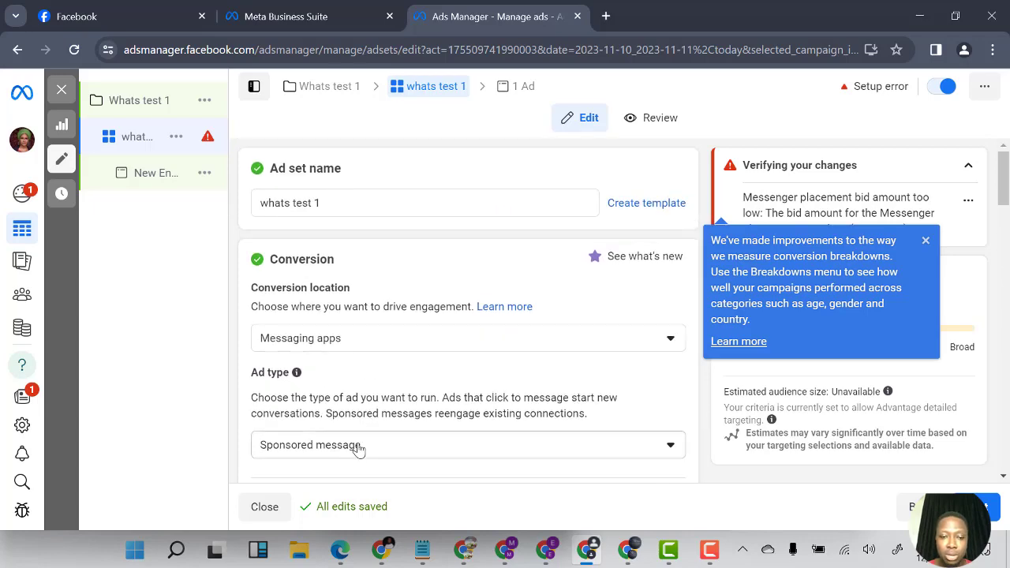
pyautogui.click(356, 448)
pyautogui.click(352, 384)
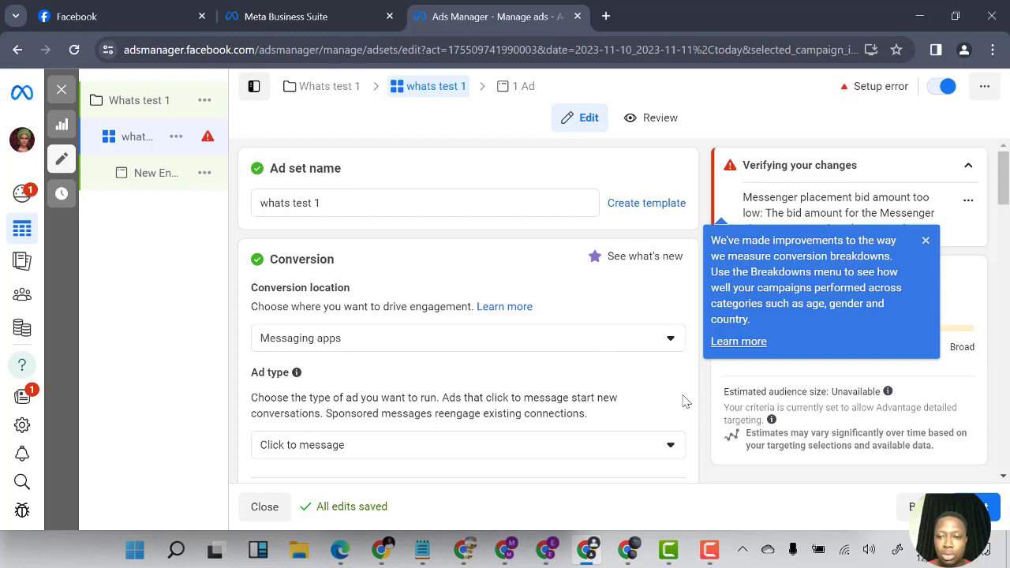
# Dismiss the tip about conversion breakdowns
pyautogui.scroll(-3, 709, 401)
pyautogui.scroll(-8, 660, 313)
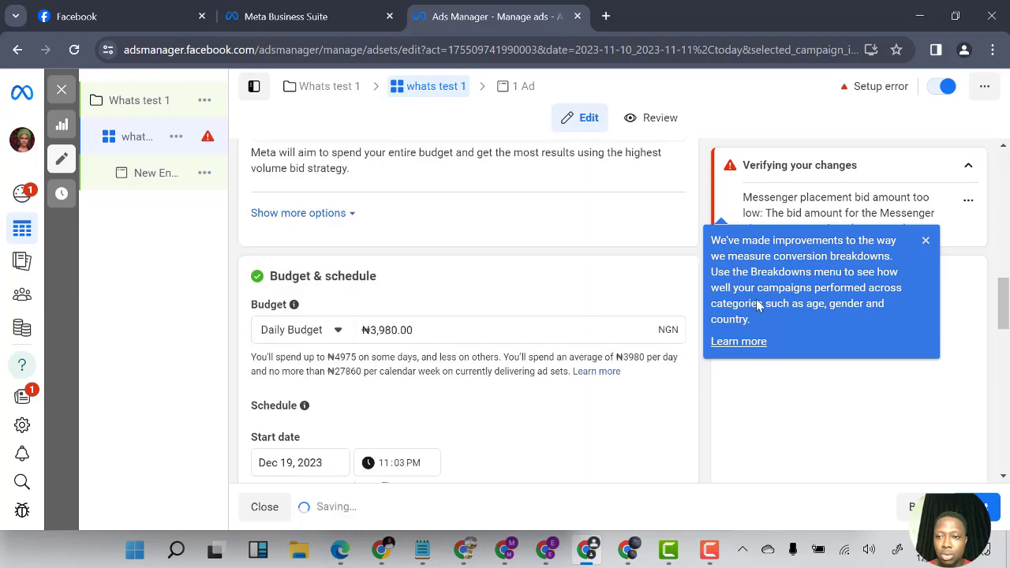
pyautogui.scroll(1, 660, 313)
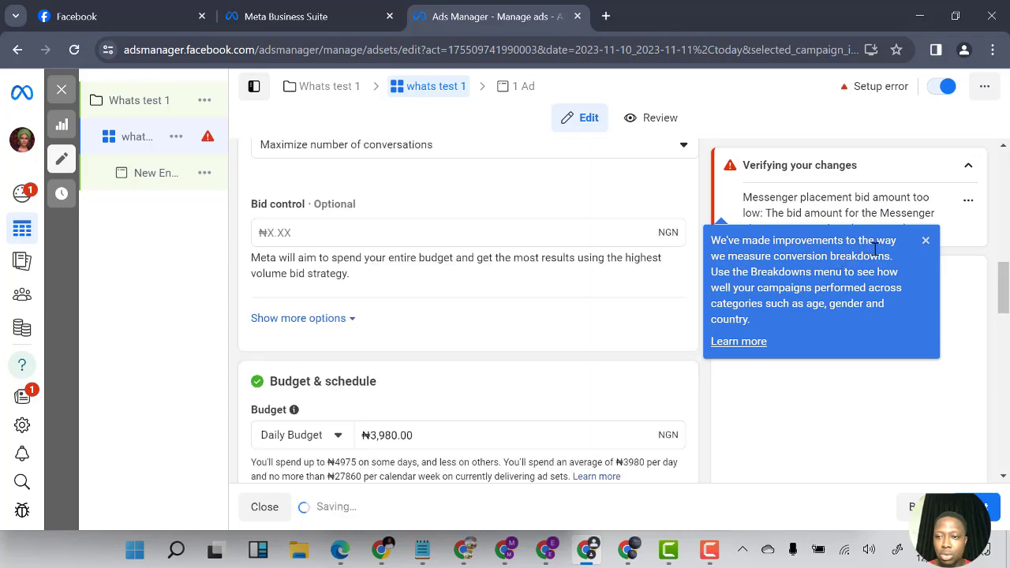
pyautogui.click(926, 241)
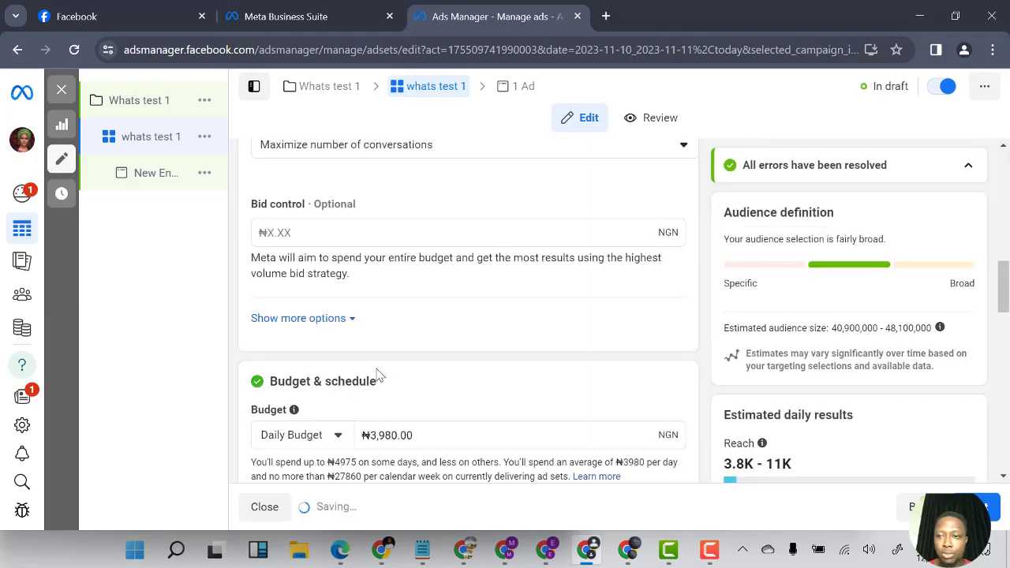
# Try connecting a WhatsApp account with the Nigeria +234 country code, then close the connection dialog
pyautogui.scroll(-3, 372, 366)
pyautogui.scroll(10, 353, 391)
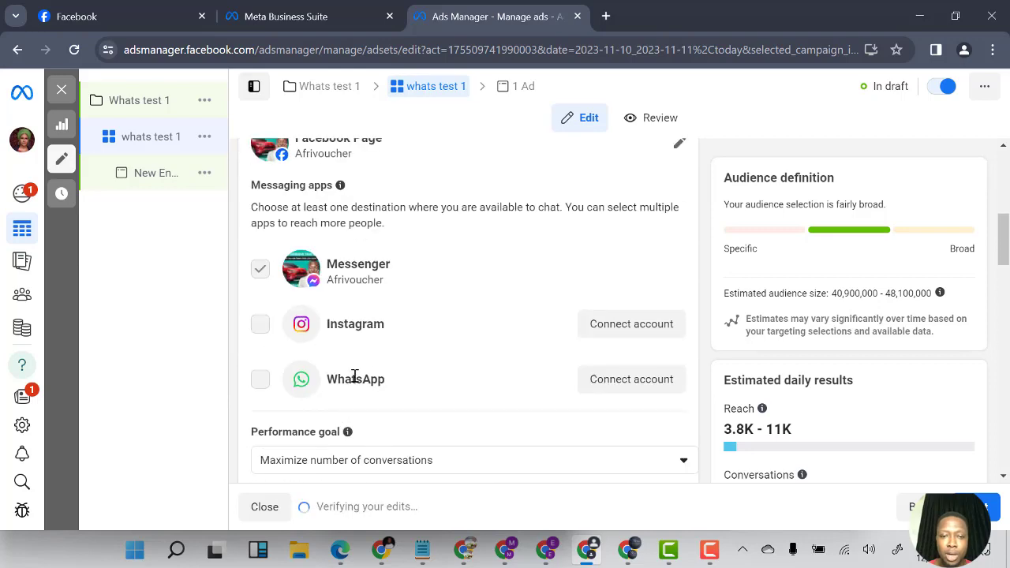
pyautogui.scroll(-2, 343, 397)
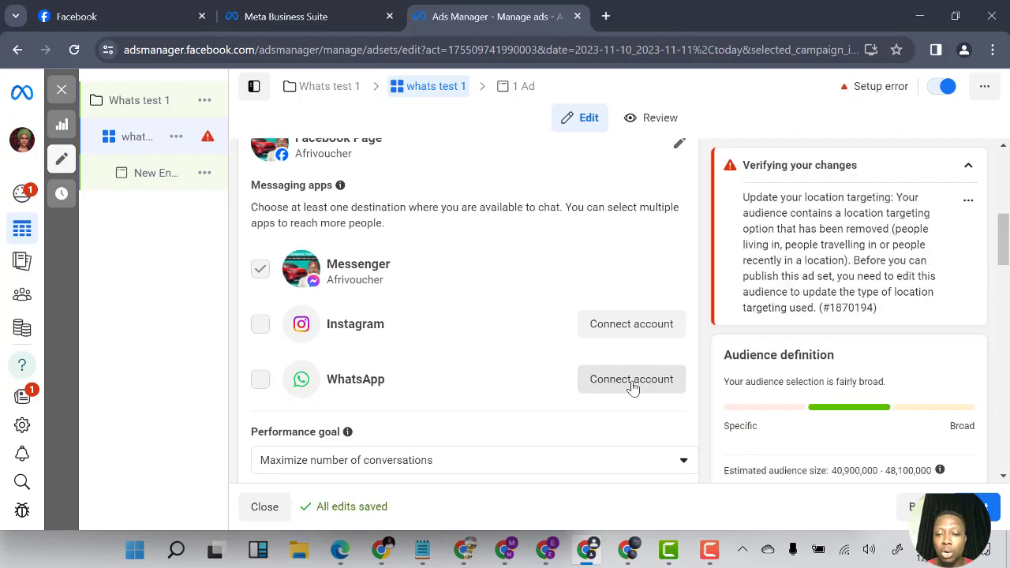
pyautogui.click(632, 385)
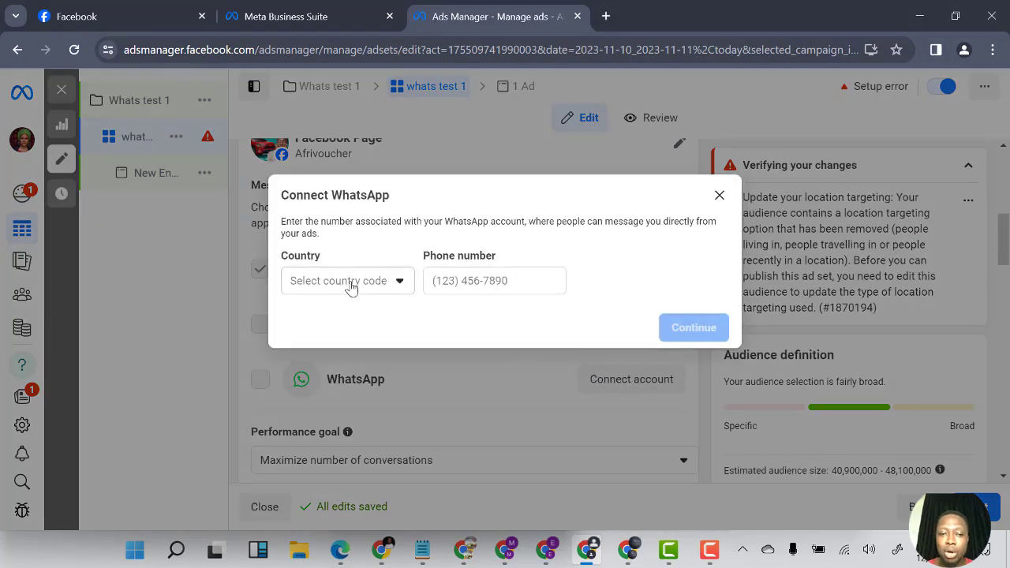
pyautogui.click(351, 288)
pyautogui.click(462, 283)
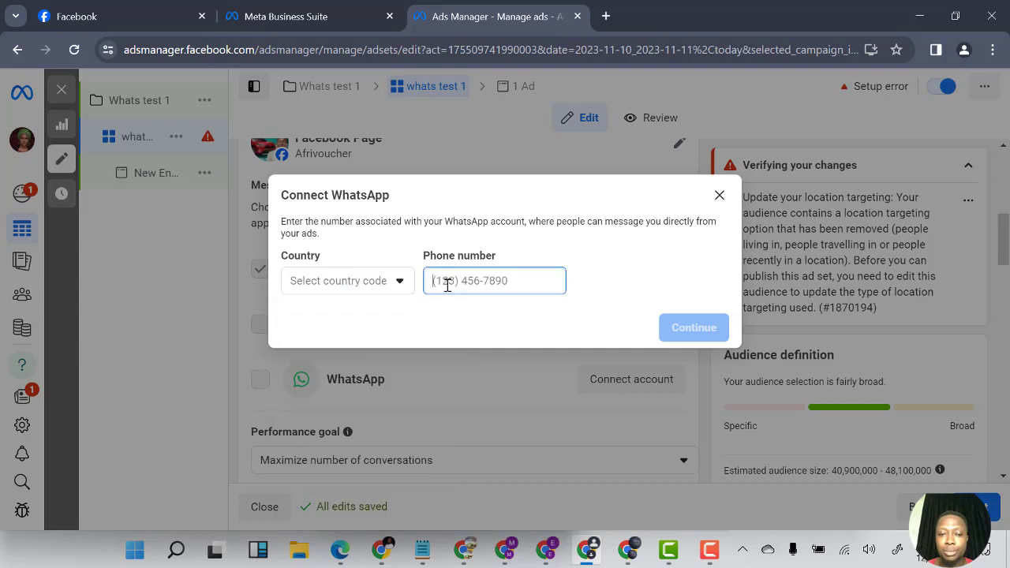
pyautogui.click(357, 290)
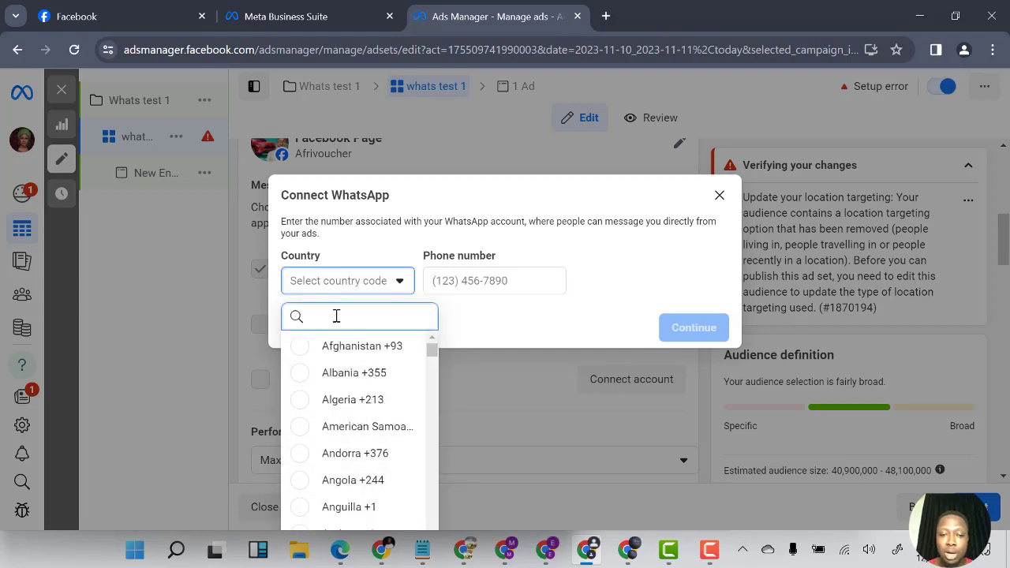
pyautogui.write('ni')
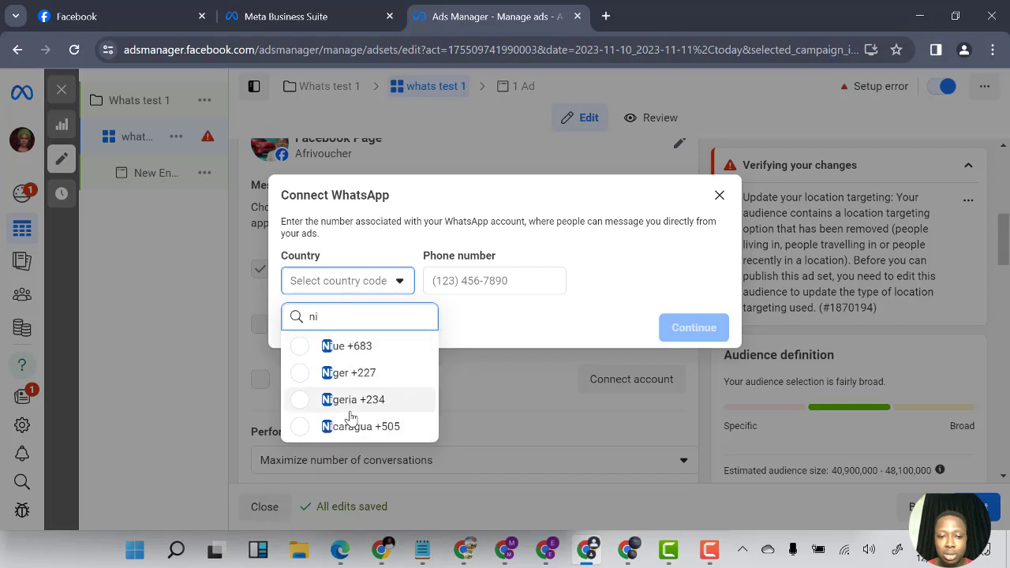
pyautogui.press('Return')
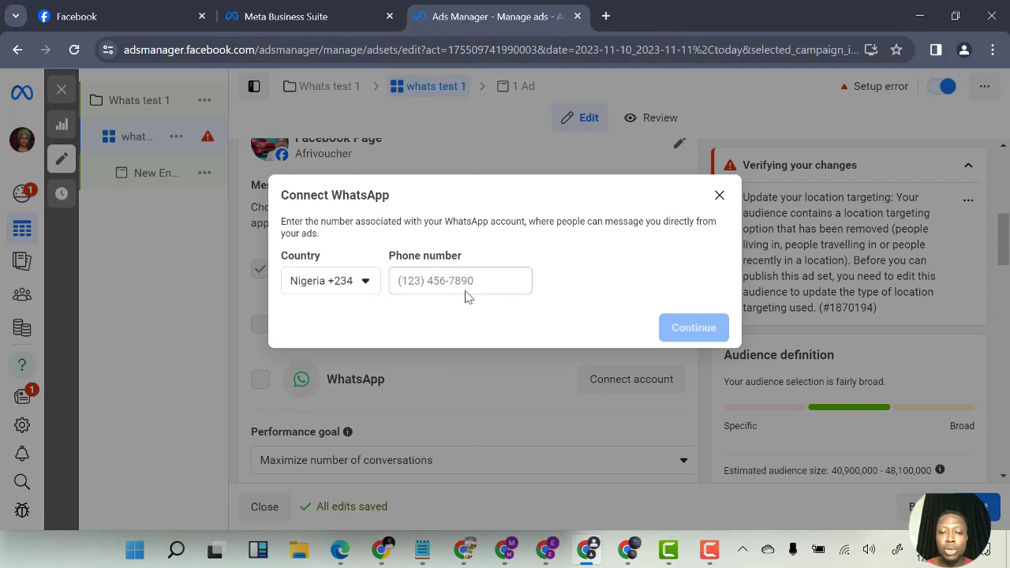
pyautogui.click(443, 281)
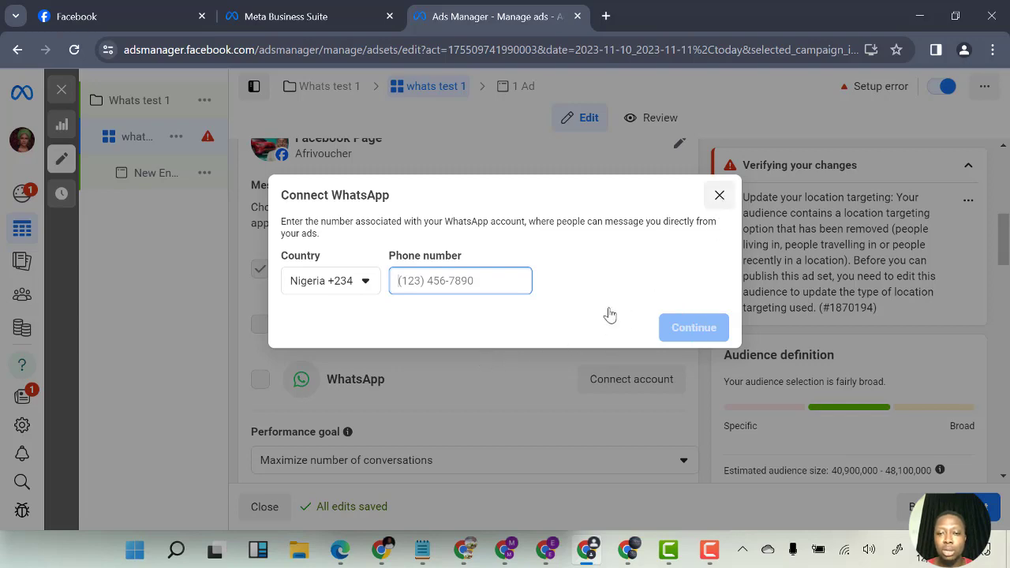
pyautogui.click(718, 196)
# Open the performance goal options and keep Maximize number of conversations
pyautogui.scroll(-3, 495, 366)
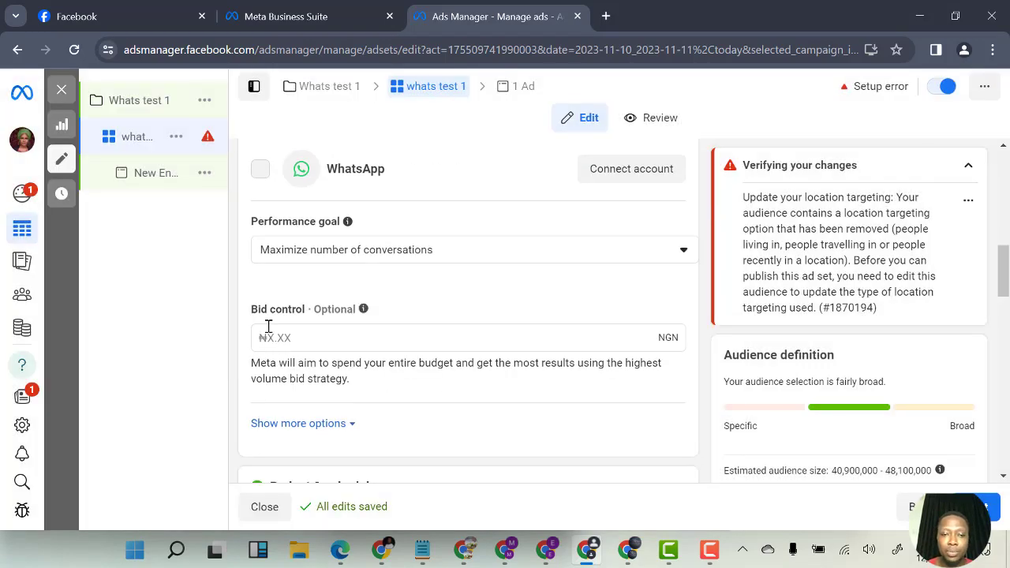
pyautogui.click(430, 253)
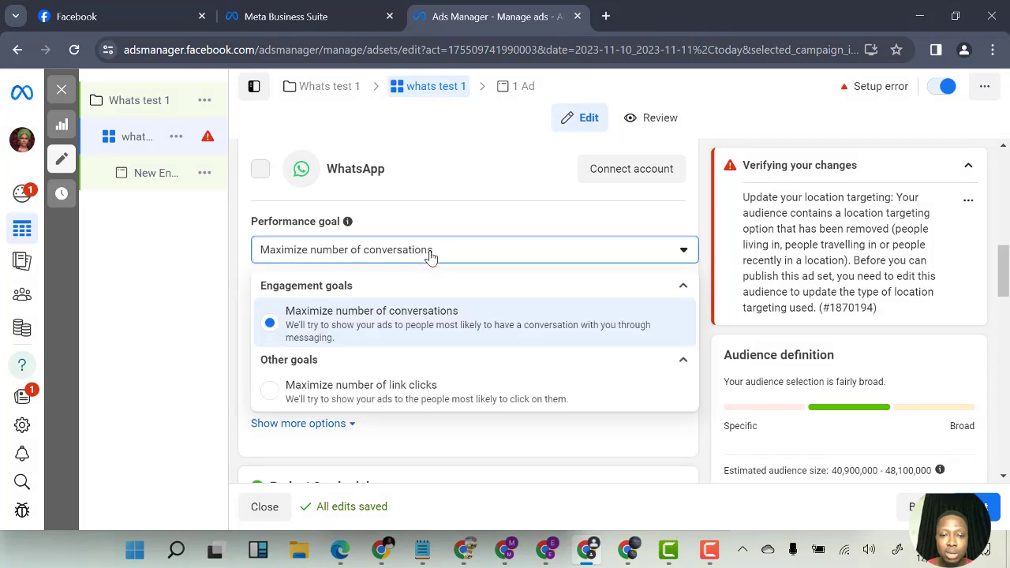
pyautogui.click(430, 299)
# Expand the extra bid options and review the budget scheduling and ad scheduling settings
pyautogui.scroll(-2, 365, 366)
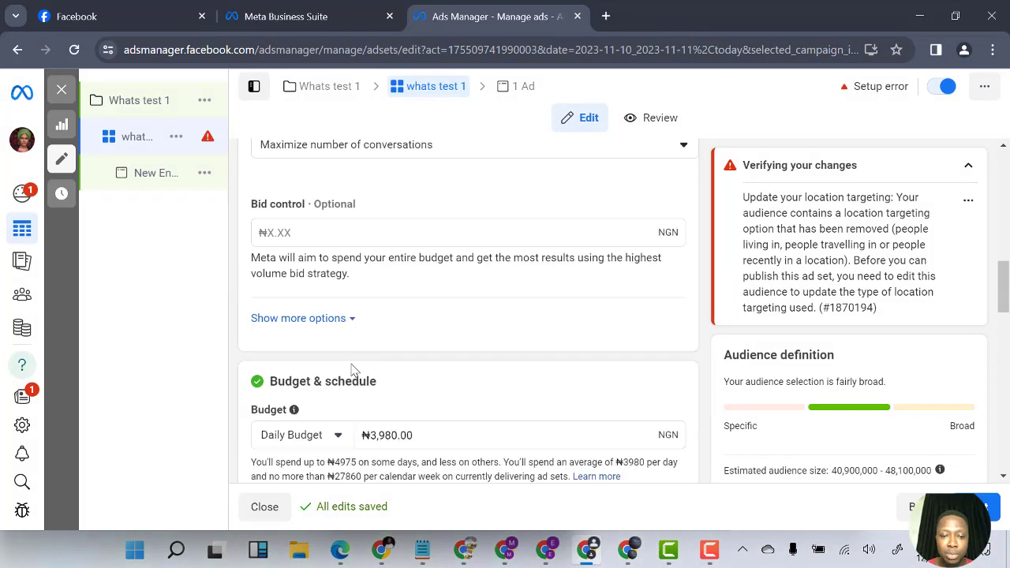
pyautogui.click(355, 321)
pyautogui.scroll(-4, 365, 382)
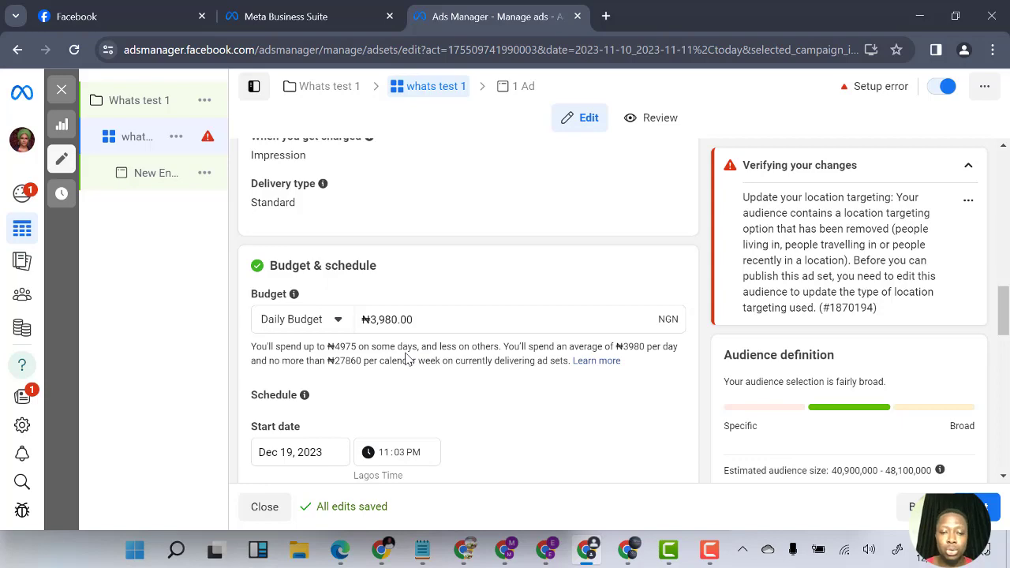
pyautogui.scroll(-5, 418, 338)
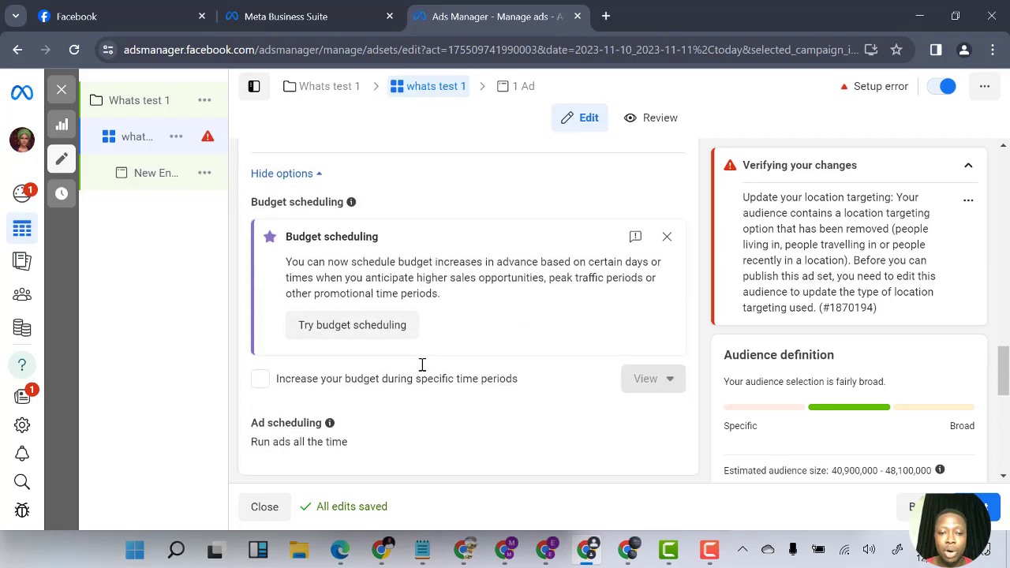
pyautogui.scroll(2, 349, 336)
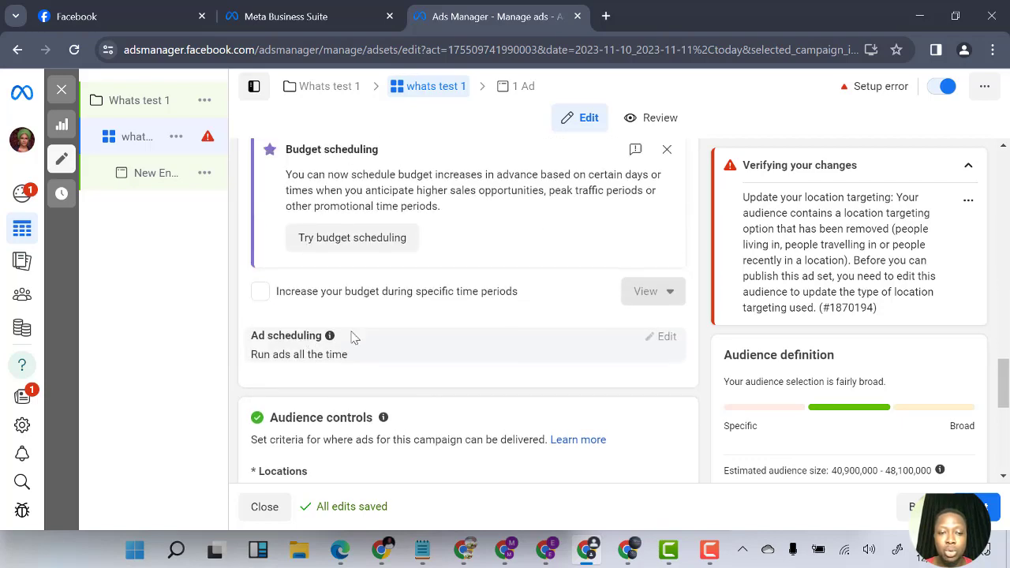
pyautogui.scroll(1, 458, 344)
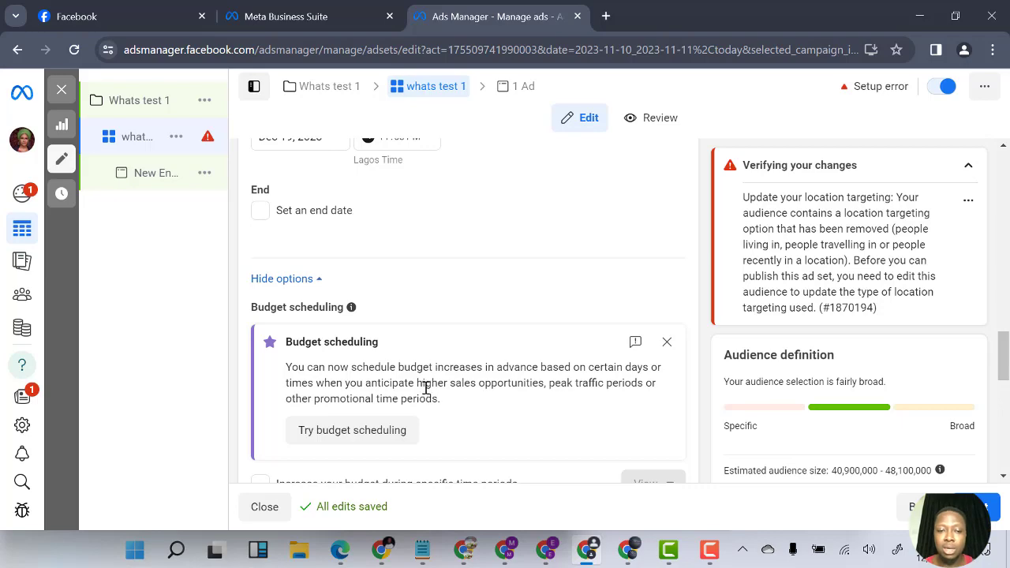
pyautogui.scroll(-5, 430, 379)
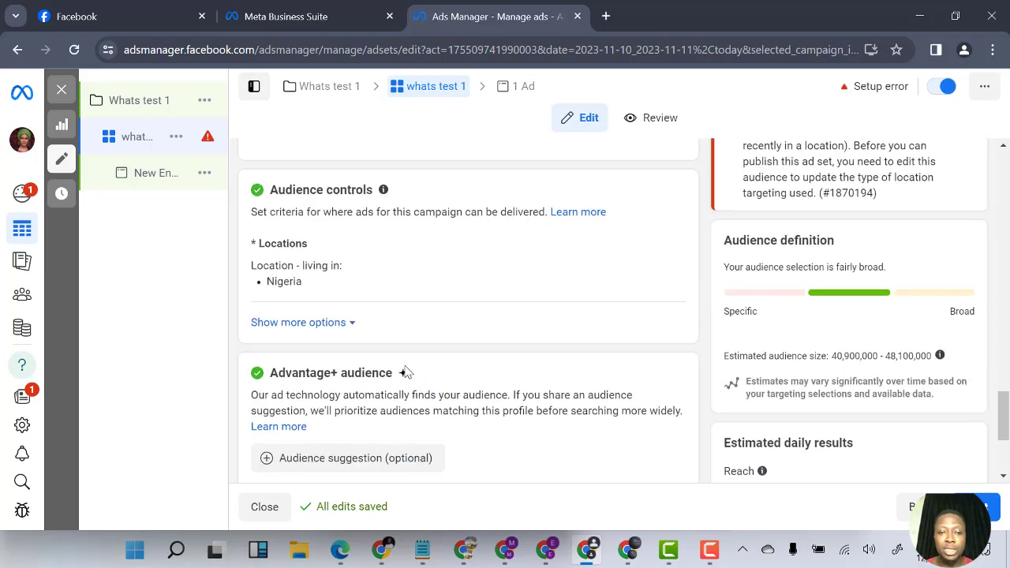
pyautogui.scroll(1, 355, 374)
pyautogui.scroll(2, 379, 363)
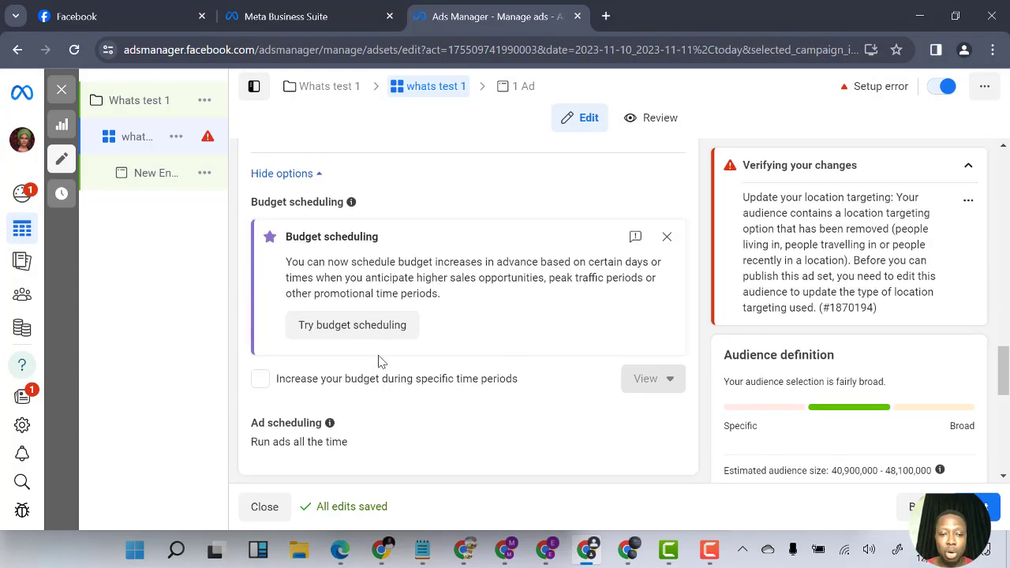
pyautogui.scroll(-3, 391, 403)
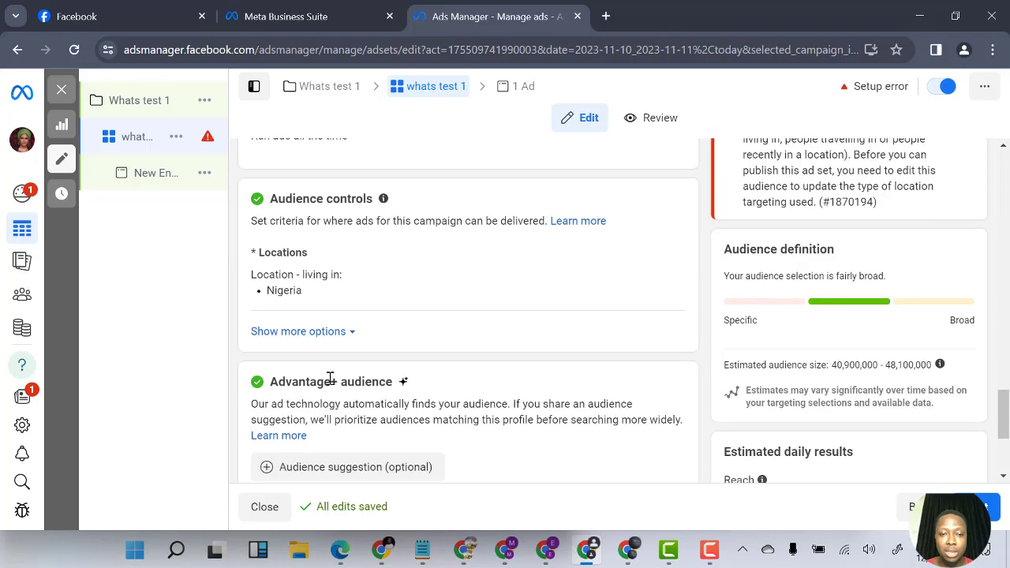
pyautogui.scroll(2, 351, 355)
pyautogui.scroll(-1, 313, 418)
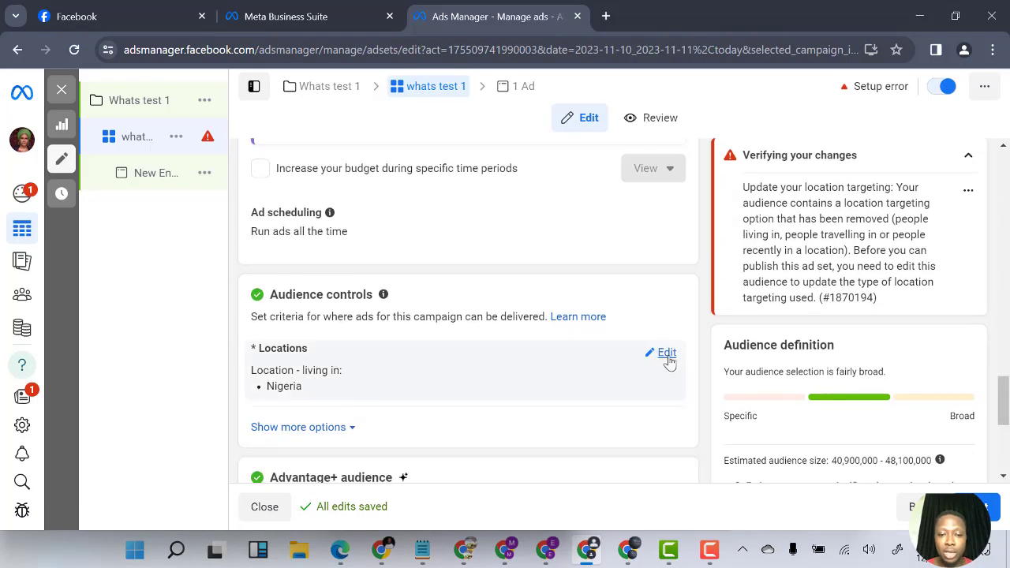
# Open the Locations targeting for editing and review the location type options
pyautogui.click(666, 352)
pyautogui.scroll(-2, 471, 360)
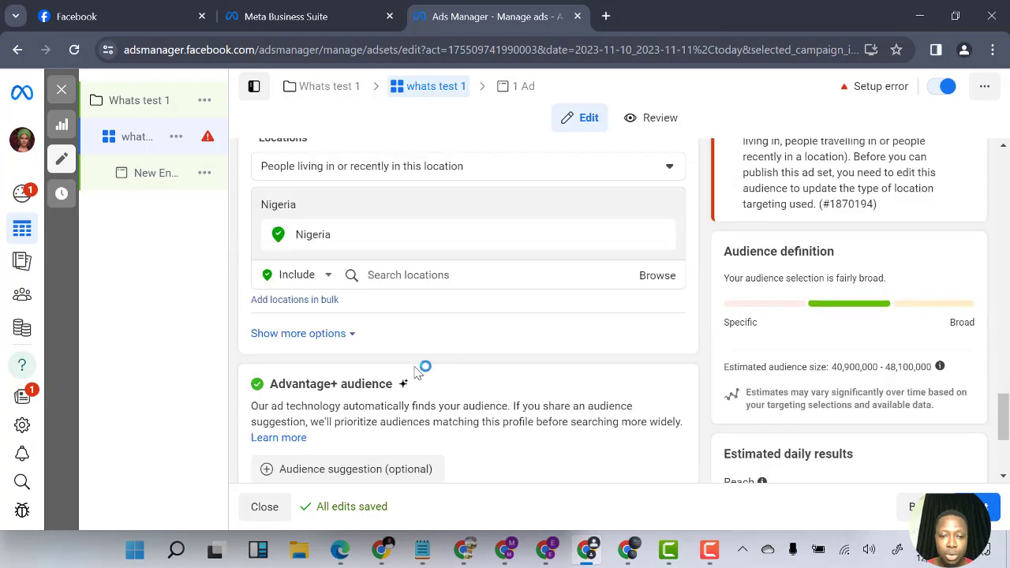
pyautogui.scroll(1, 326, 339)
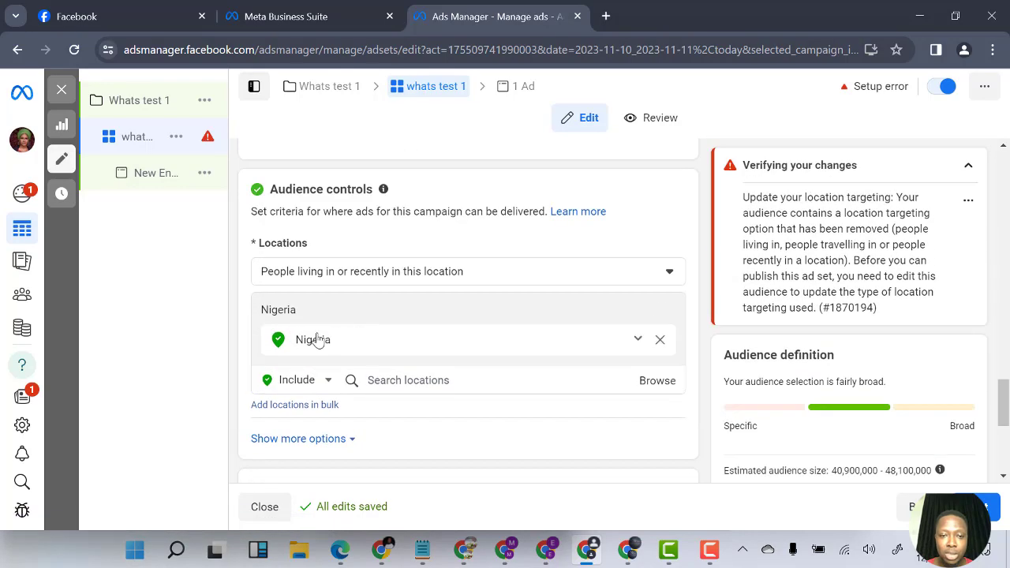
pyautogui.click(452, 275)
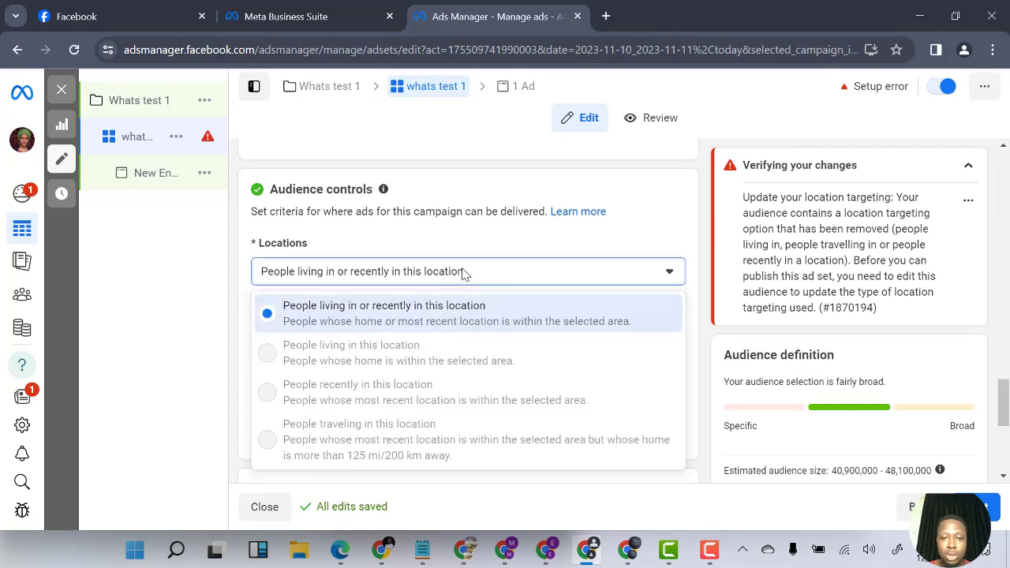
pyautogui.click(464, 273)
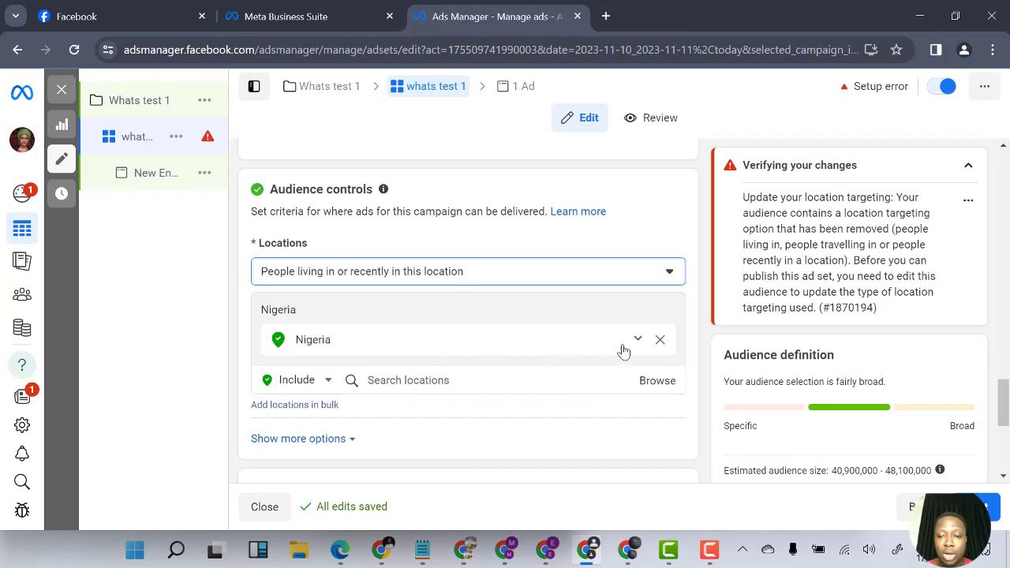
# Examine the location search, map and browse options for the Nigeria location
pyautogui.click(464, 380)
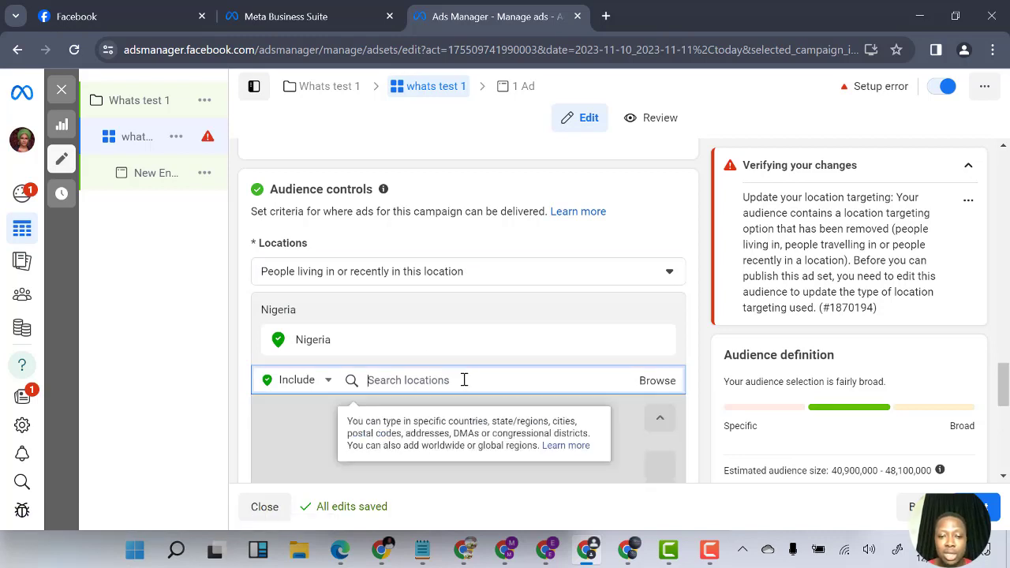
pyautogui.scroll(-3, 699, 354)
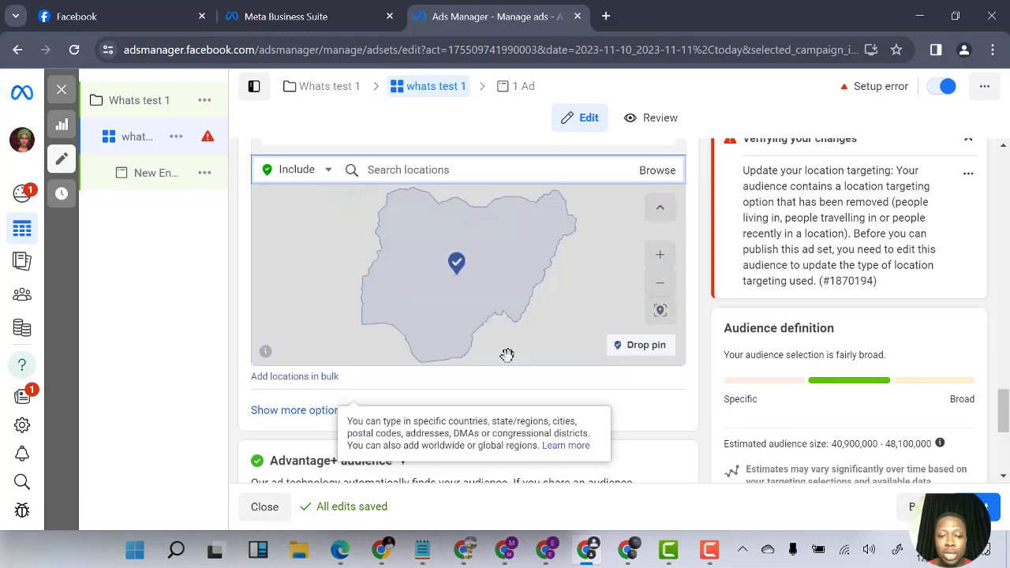
pyautogui.scroll(5, 508, 355)
pyautogui.scroll(3, 489, 352)
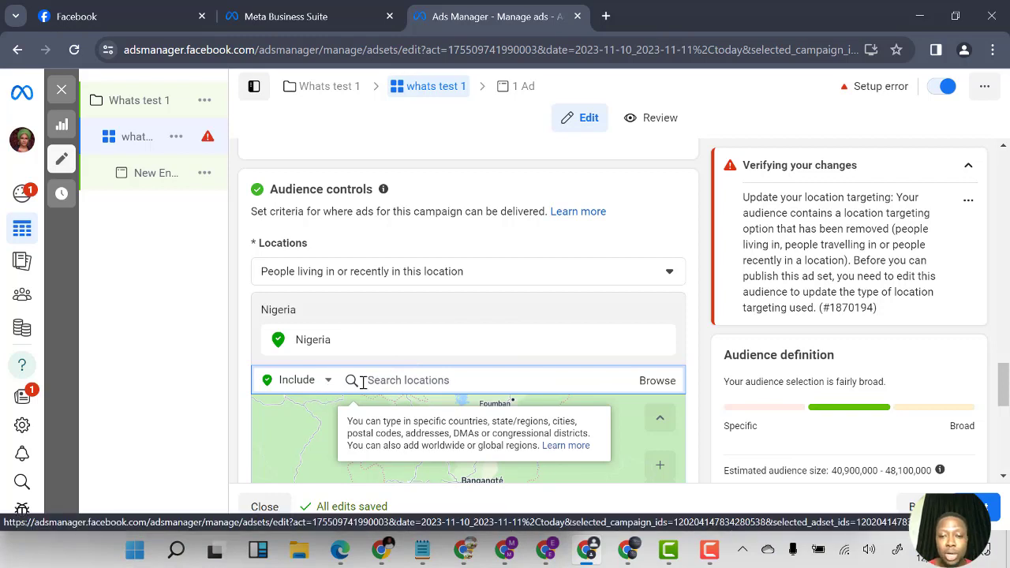
pyautogui.click(654, 382)
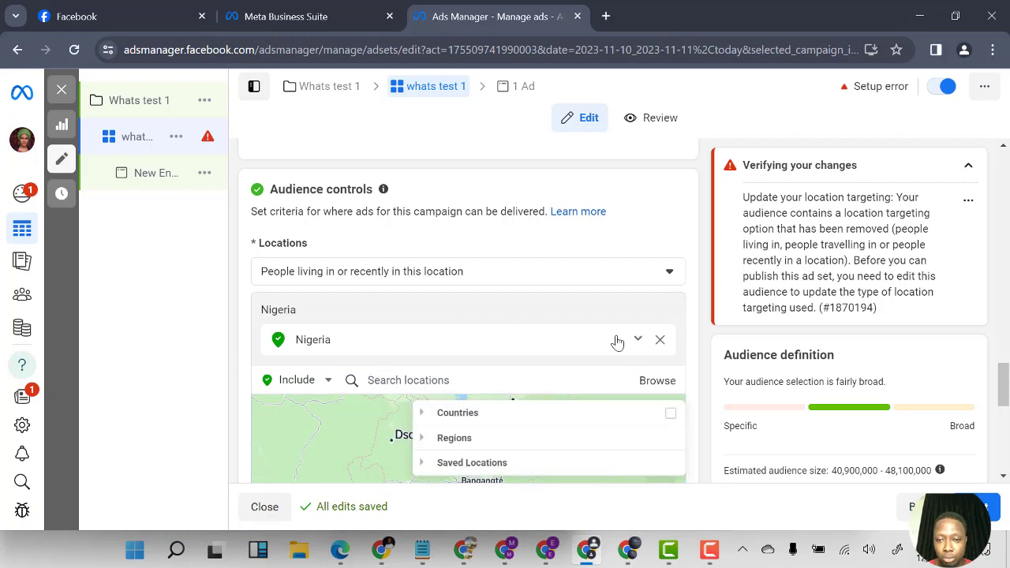
pyautogui.click(638, 341)
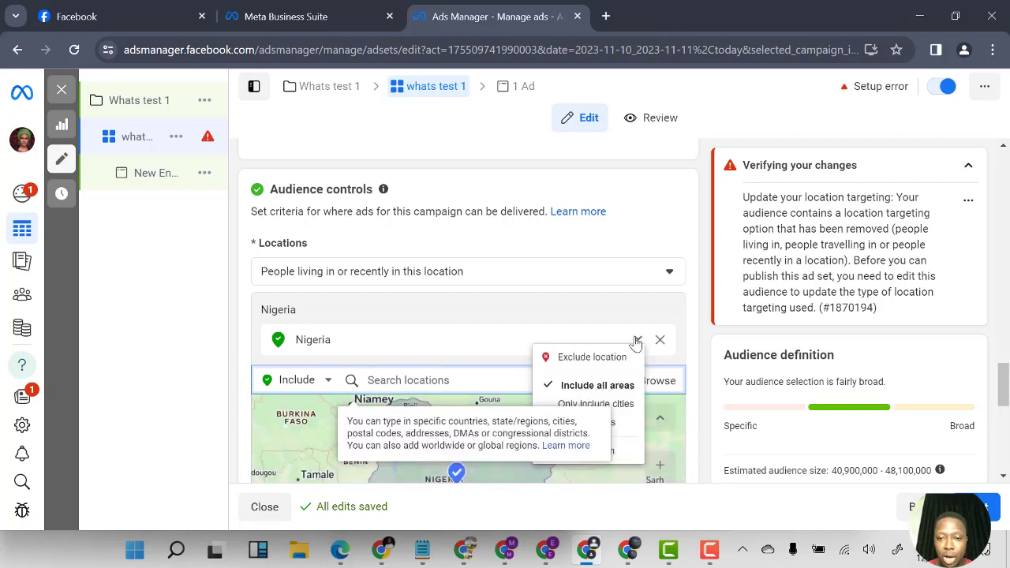
pyautogui.click(132, 405)
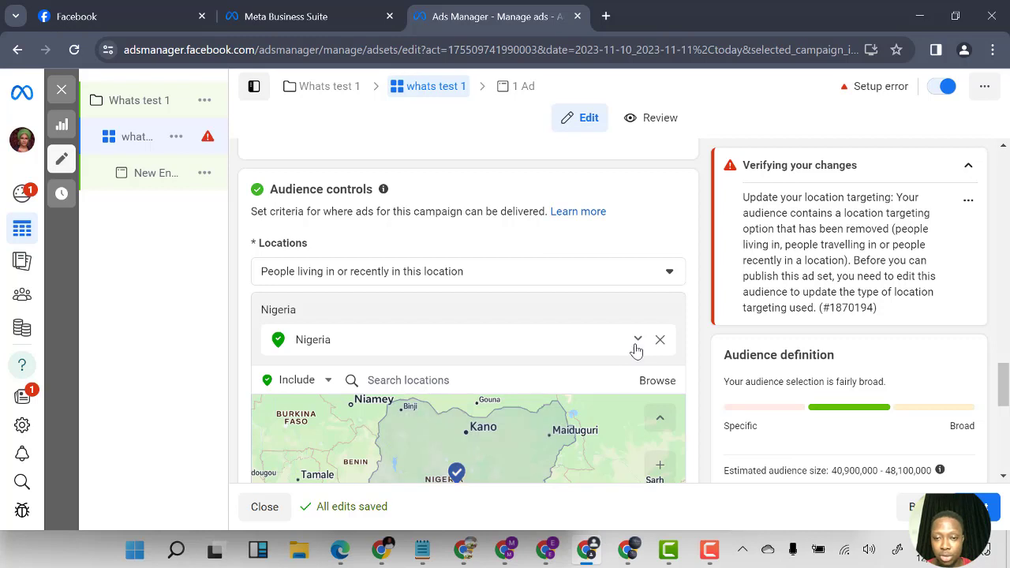
# Restrict the Nigeria location to Only include cities
pyautogui.click(637, 341)
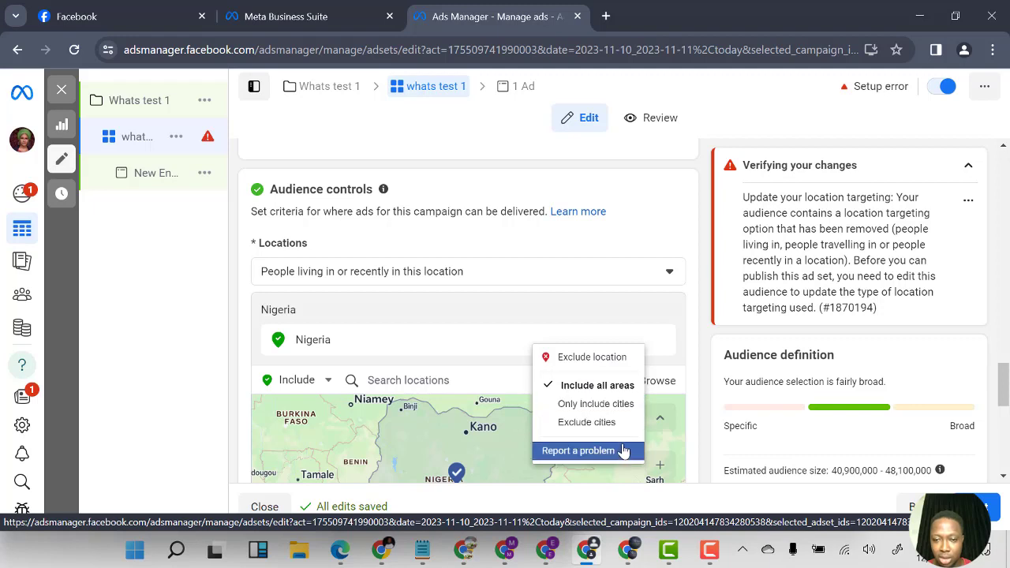
pyautogui.click(593, 412)
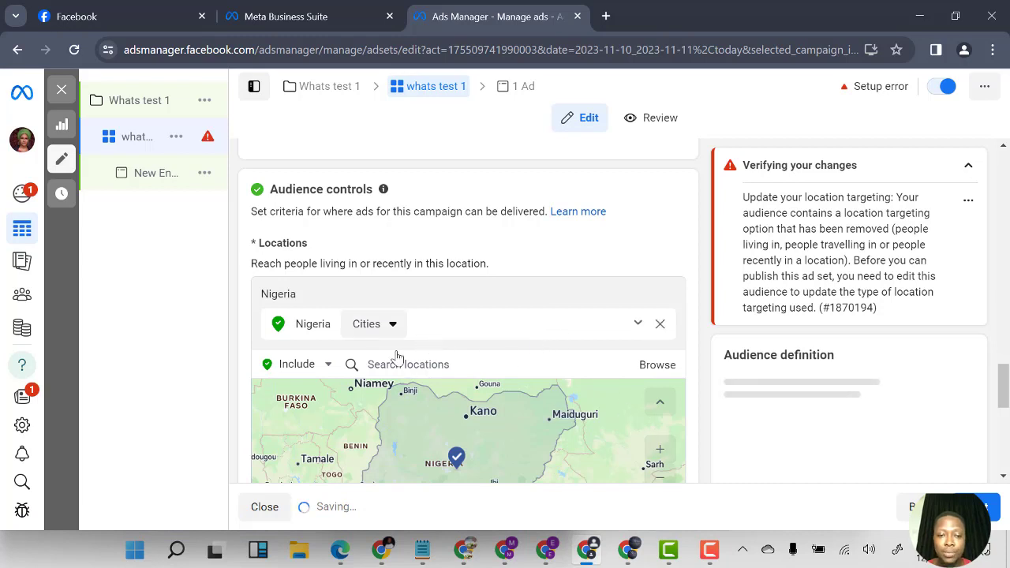
pyautogui.click(328, 366)
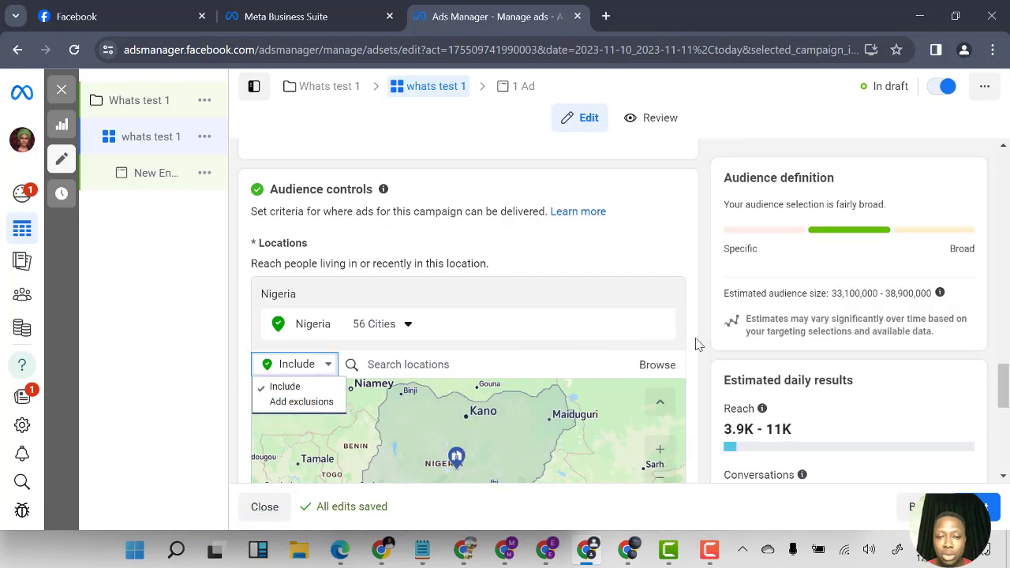
# Switch from Advantage+ audience to the original audience options
pyautogui.click(597, 365)
pyautogui.scroll(-2, 490, 382)
pyautogui.scroll(-3, 490, 382)
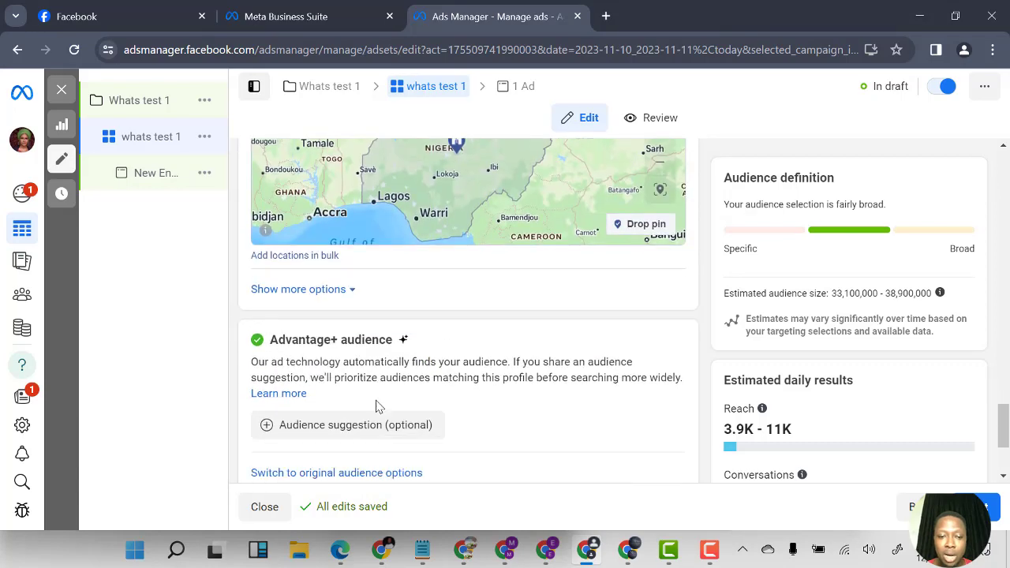
pyautogui.scroll(-2, 376, 407)
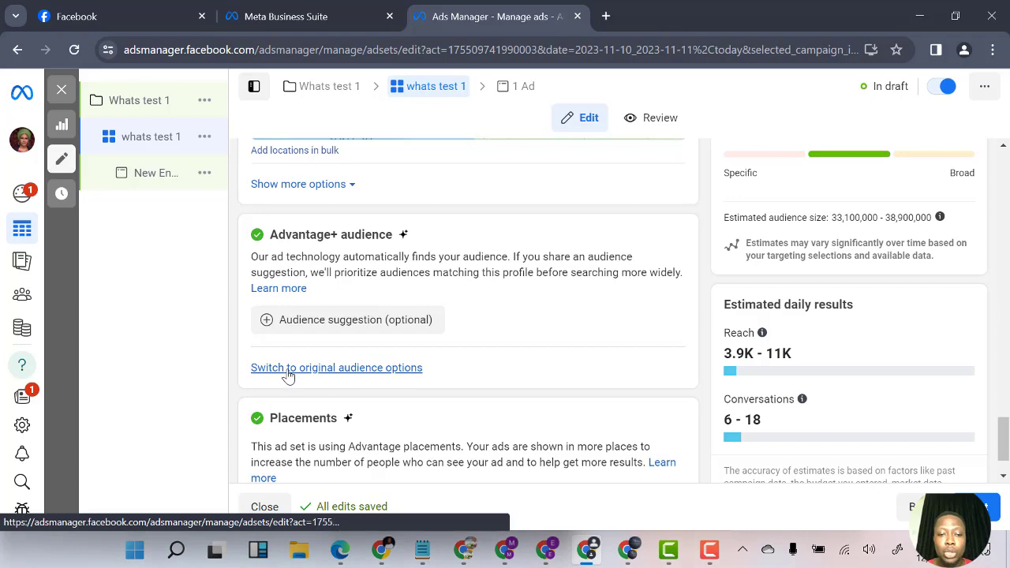
pyautogui.click(404, 369)
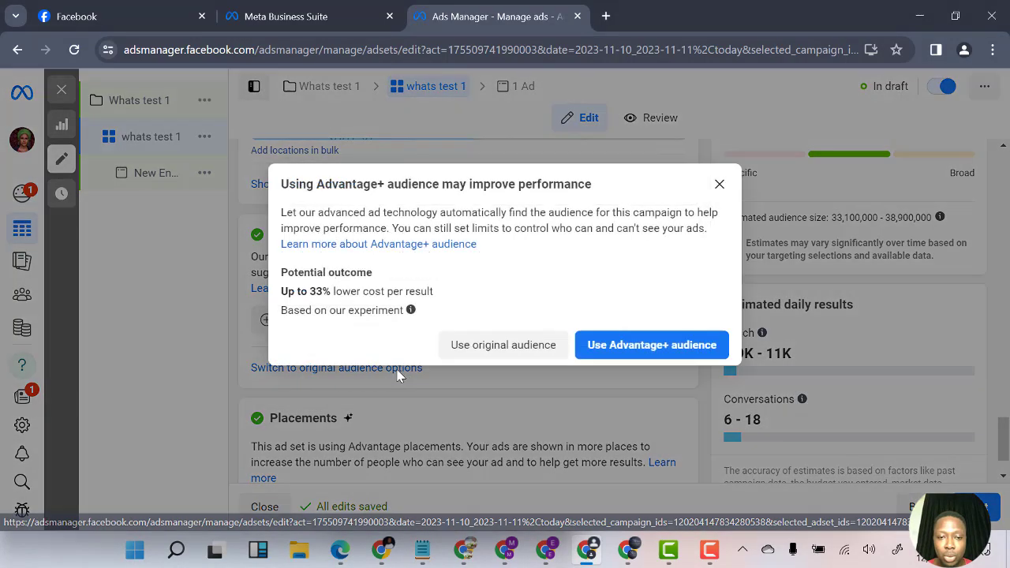
pyautogui.click(503, 347)
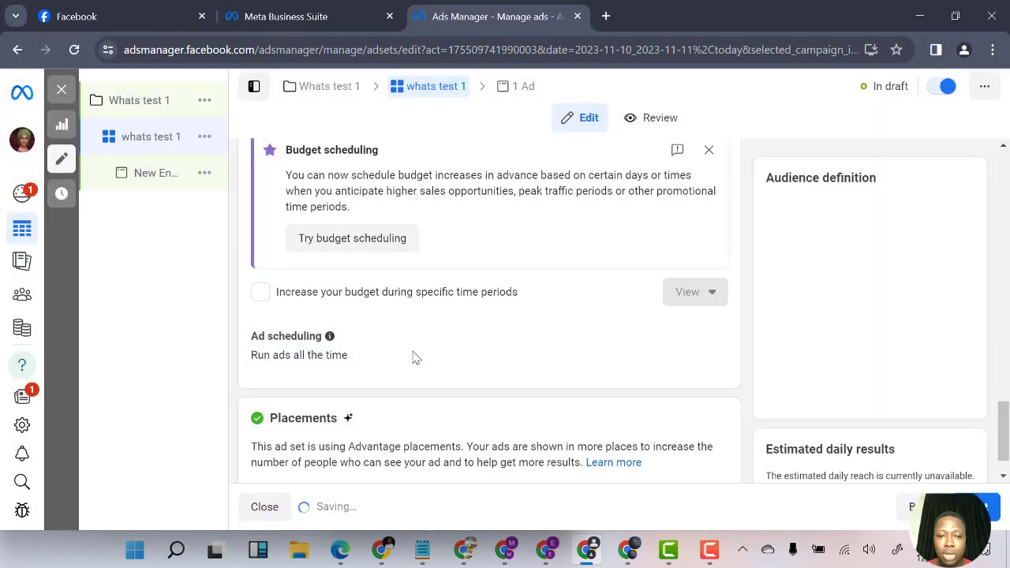
# Set the audience's minimum age to 24
pyautogui.scroll(-5, 454, 379)
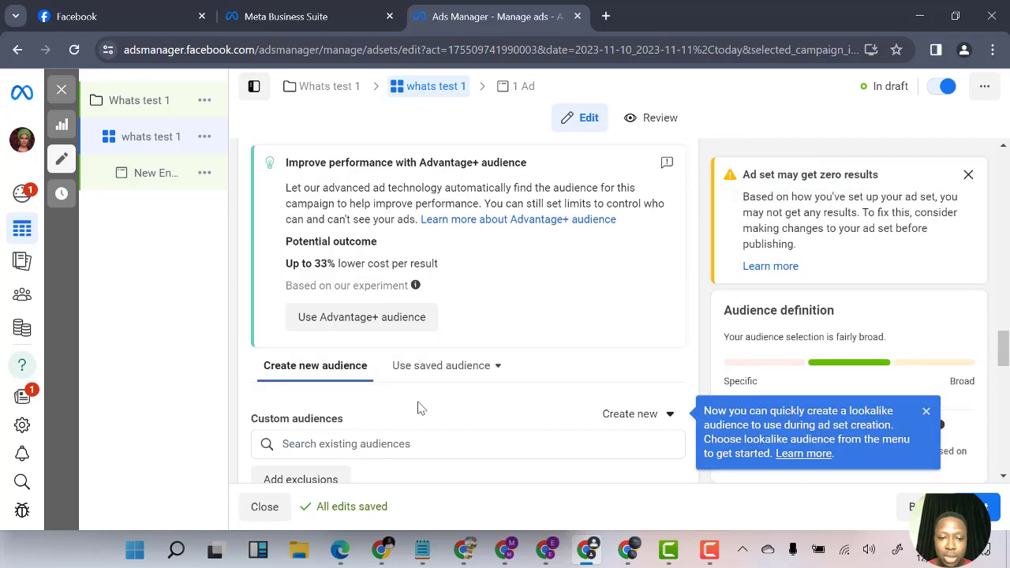
pyautogui.scroll(4, 420, 408)
pyautogui.scroll(-5, 403, 408)
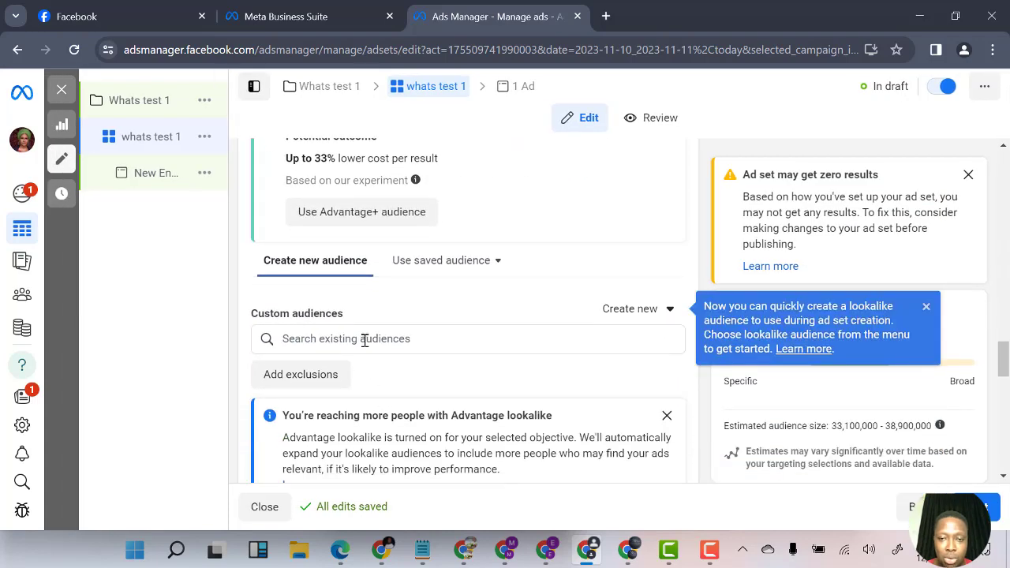
pyautogui.scroll(-5, 399, 343)
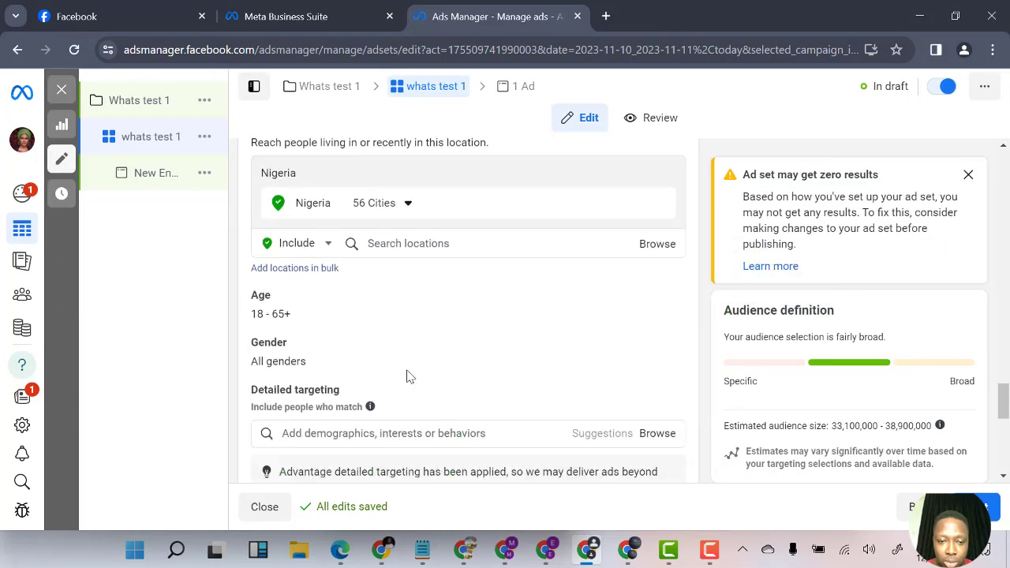
pyautogui.scroll(-2, 407, 377)
pyautogui.scroll(3, 354, 355)
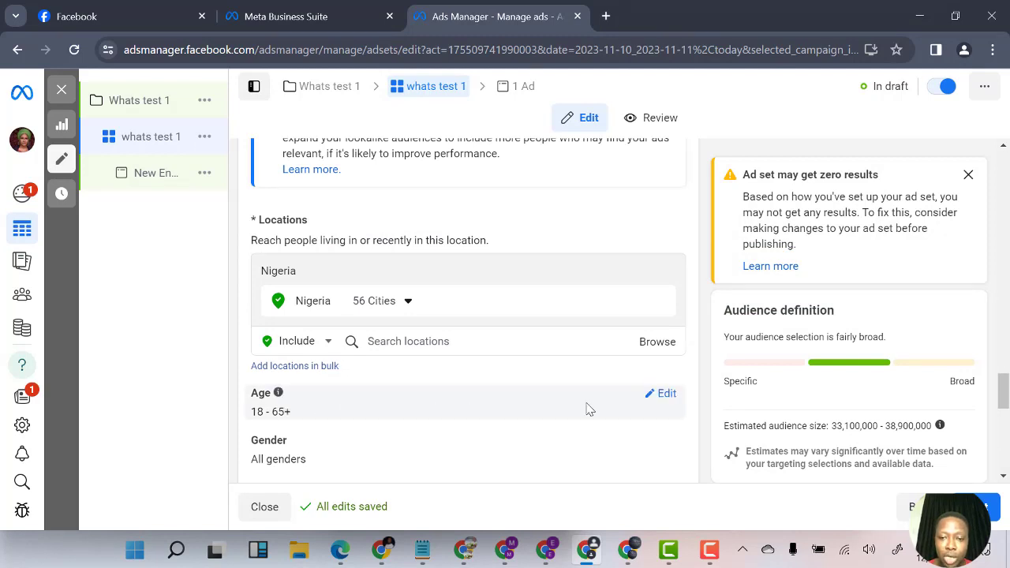
pyautogui.click(663, 393)
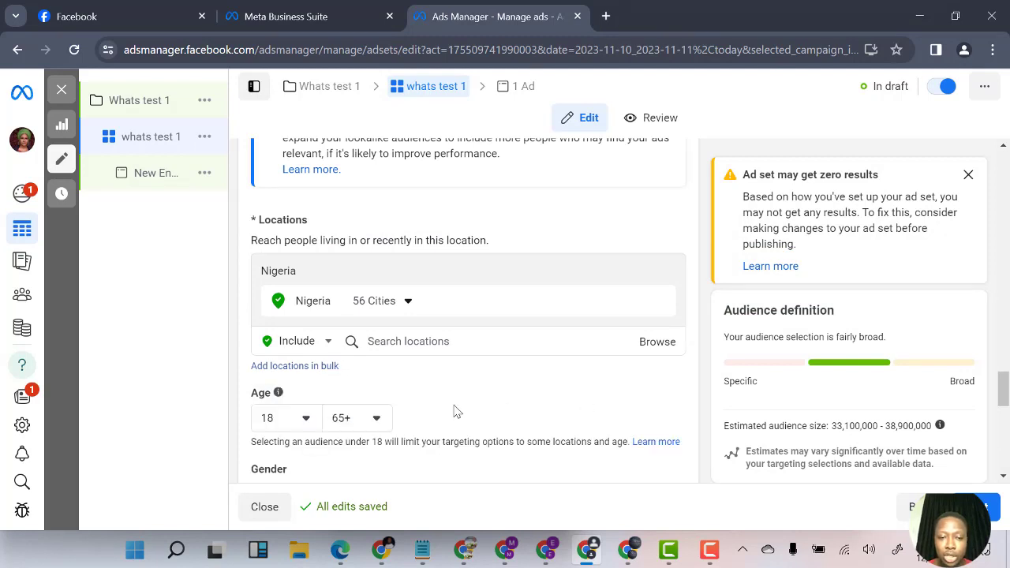
pyautogui.click(305, 419)
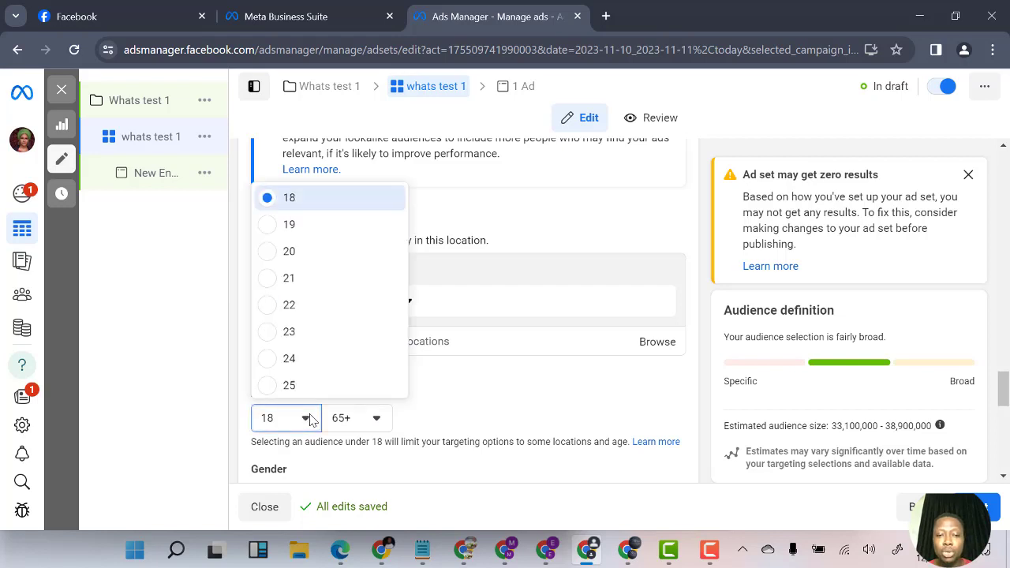
pyautogui.click(310, 368)
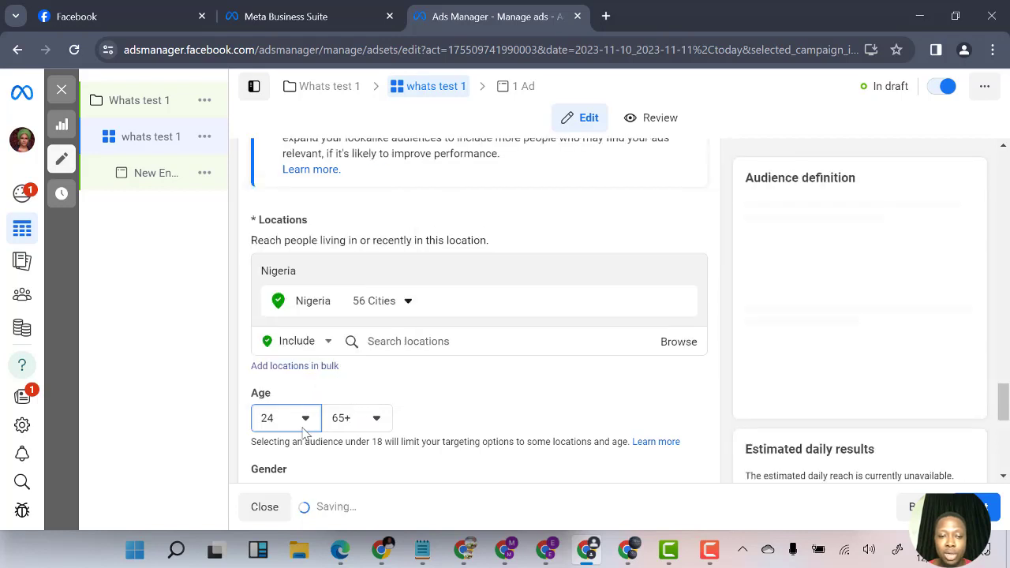
# Open the gender options for editing
pyautogui.scroll(-1, 395, 410)
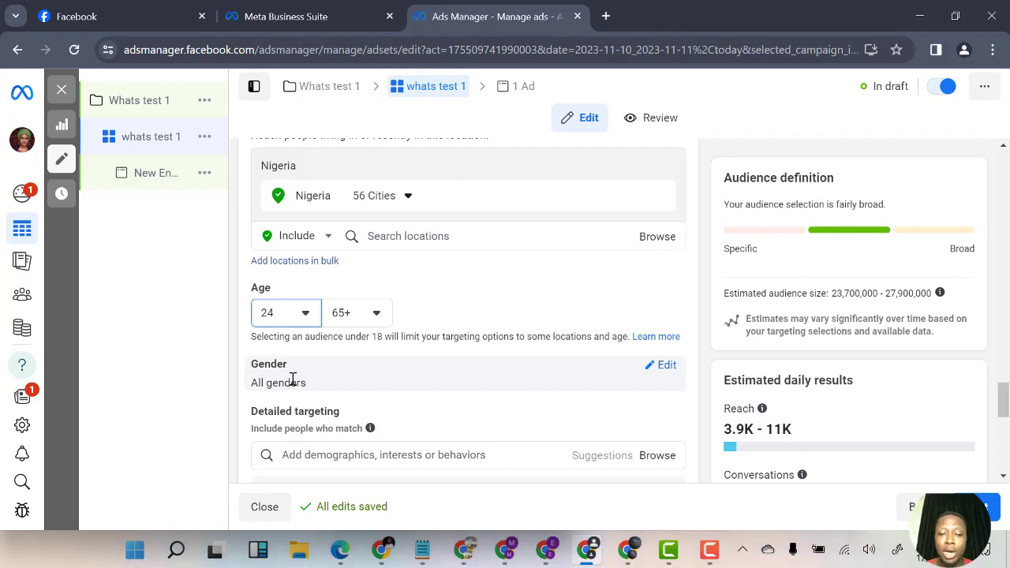
pyautogui.click(665, 366)
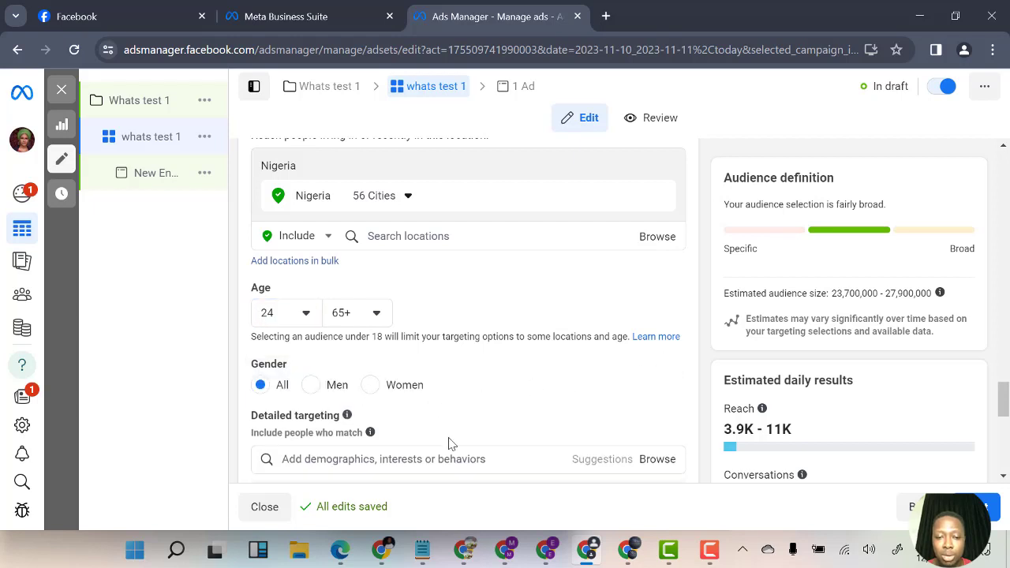
pyautogui.scroll(-3, 388, 453)
pyautogui.scroll(1, 331, 350)
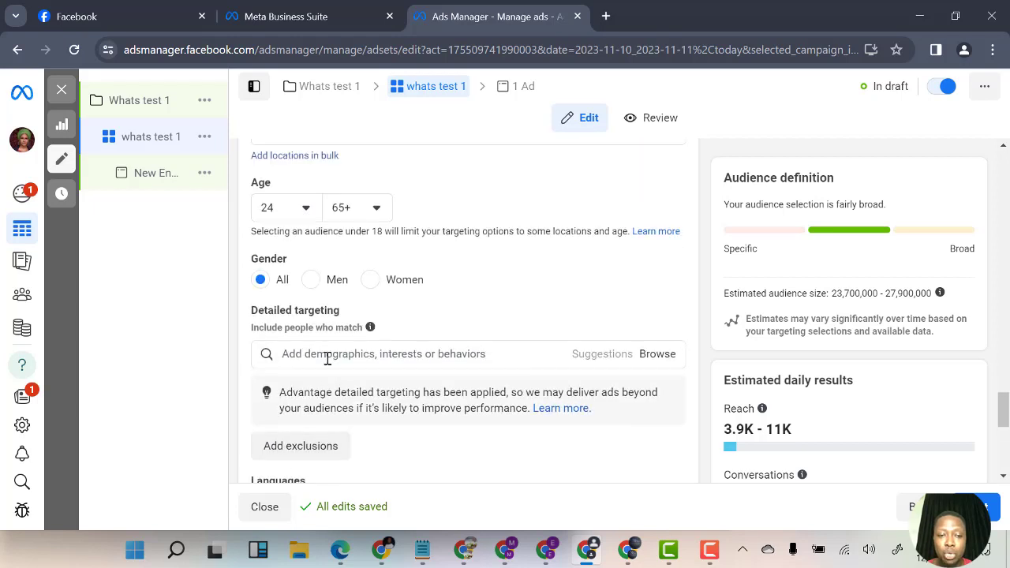
# Search detailed targeting for stock market and add Stock market (employer), Stock market (investing) and Stock (investing)
pyautogui.click(328, 356)
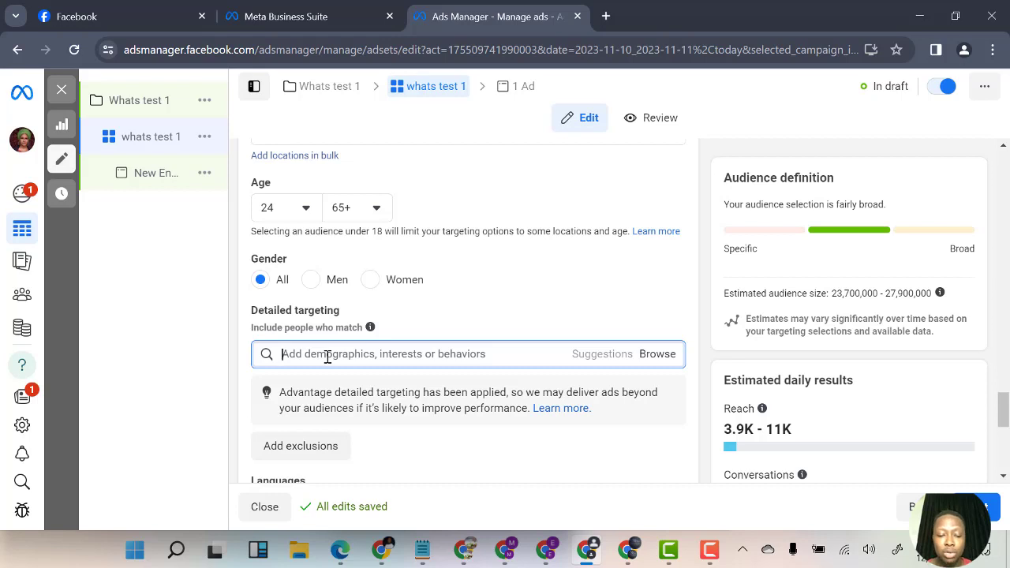
pyautogui.write('stoc')
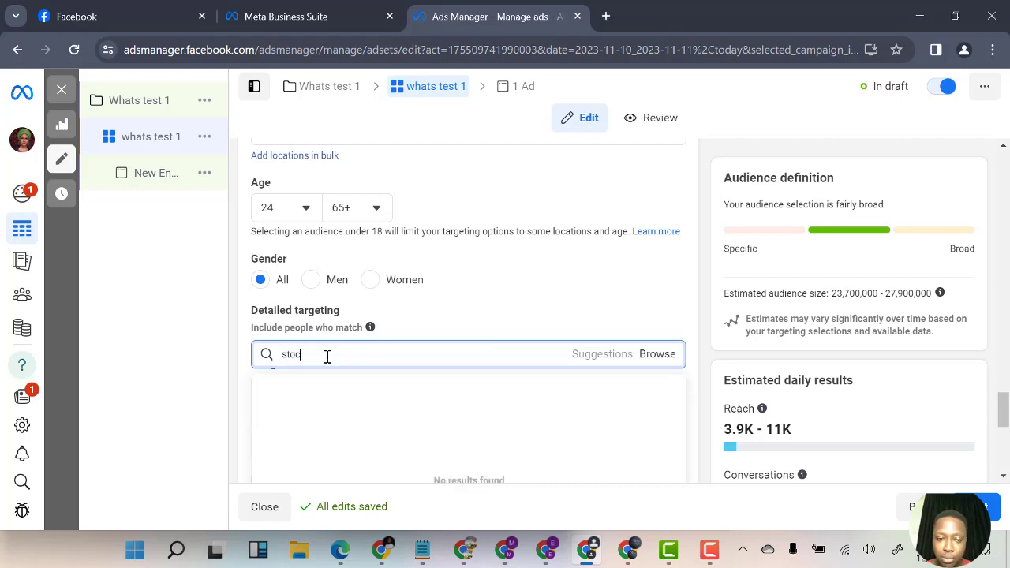
pyautogui.press('BackSpace')
pyautogui.press('BackSpace')
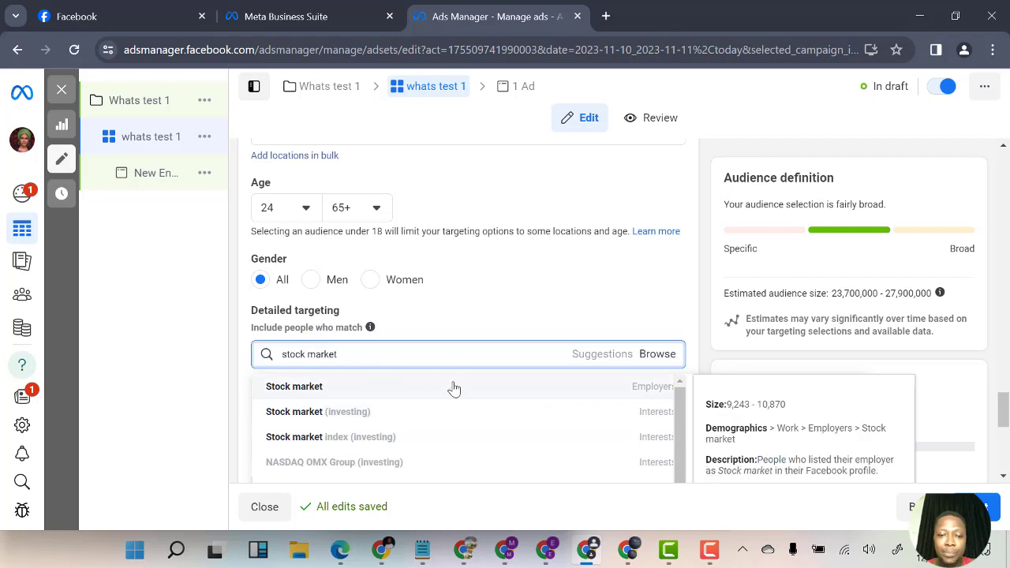
pyautogui.click(402, 387)
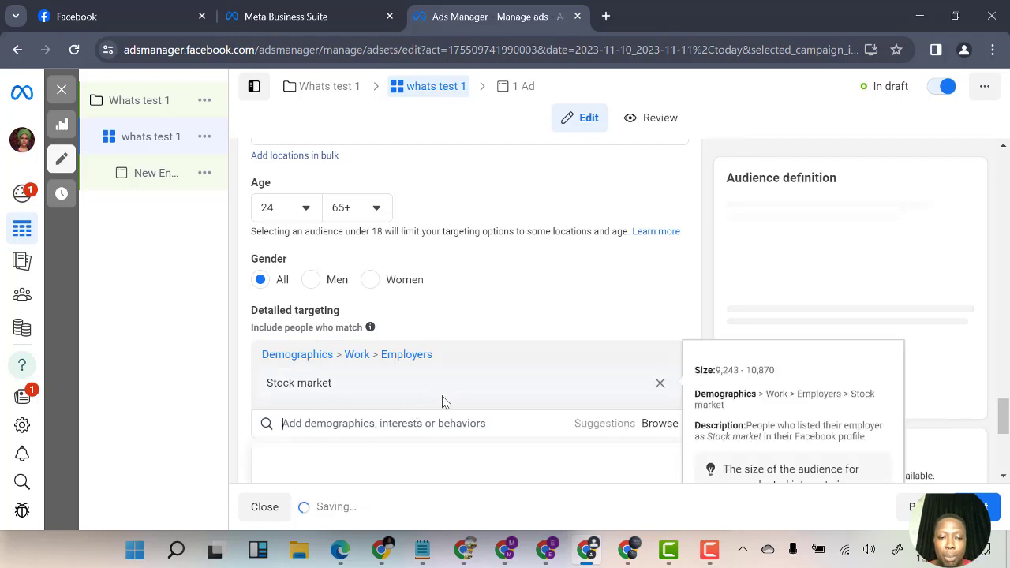
pyautogui.click(599, 432)
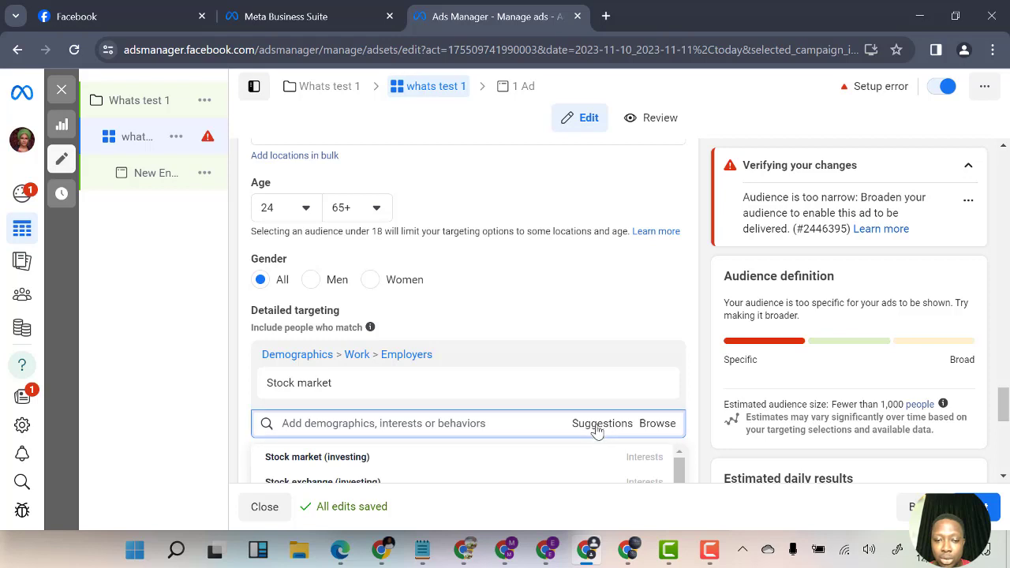
pyautogui.click(341, 456)
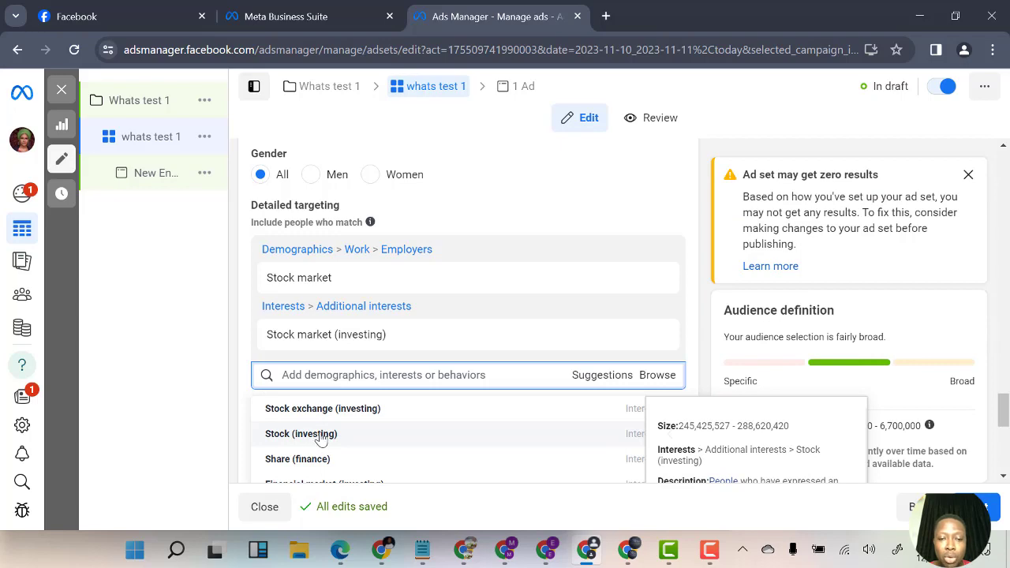
pyautogui.click(320, 435)
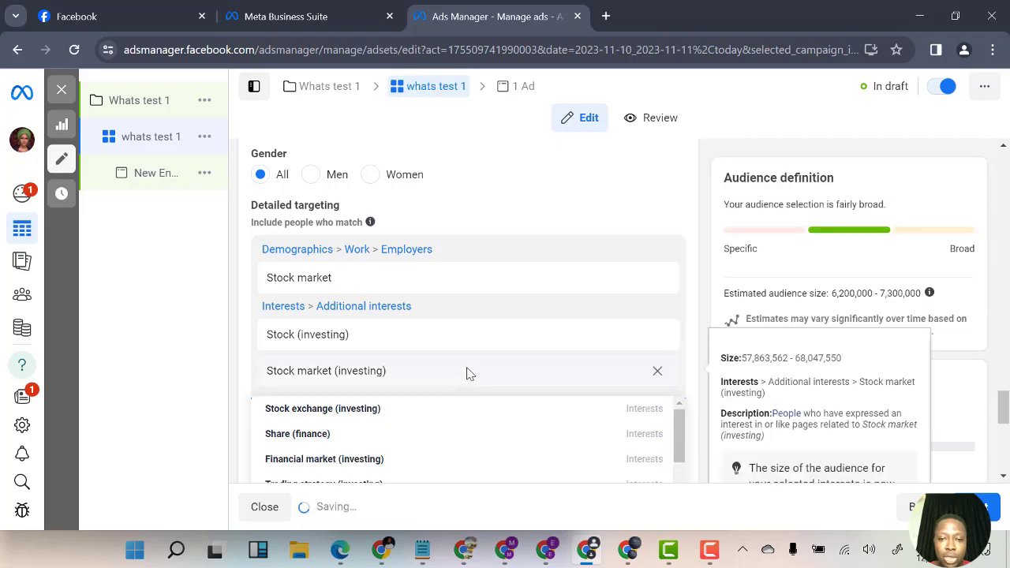
# Expand the placement options and switch to manual placements
pyautogui.scroll(-3, 548, 354)
pyautogui.scroll(-3, 580, 407)
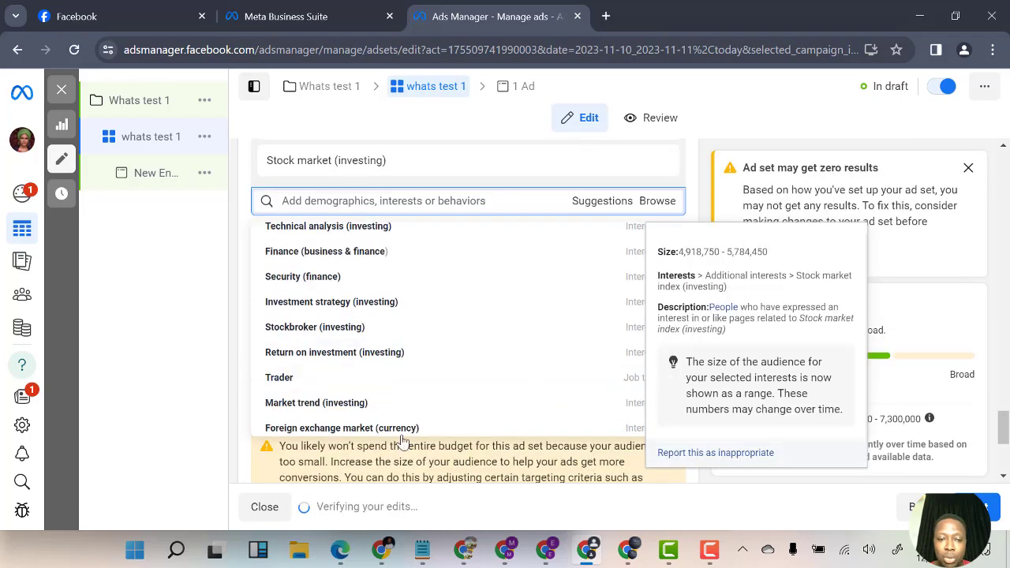
pyautogui.click(227, 419)
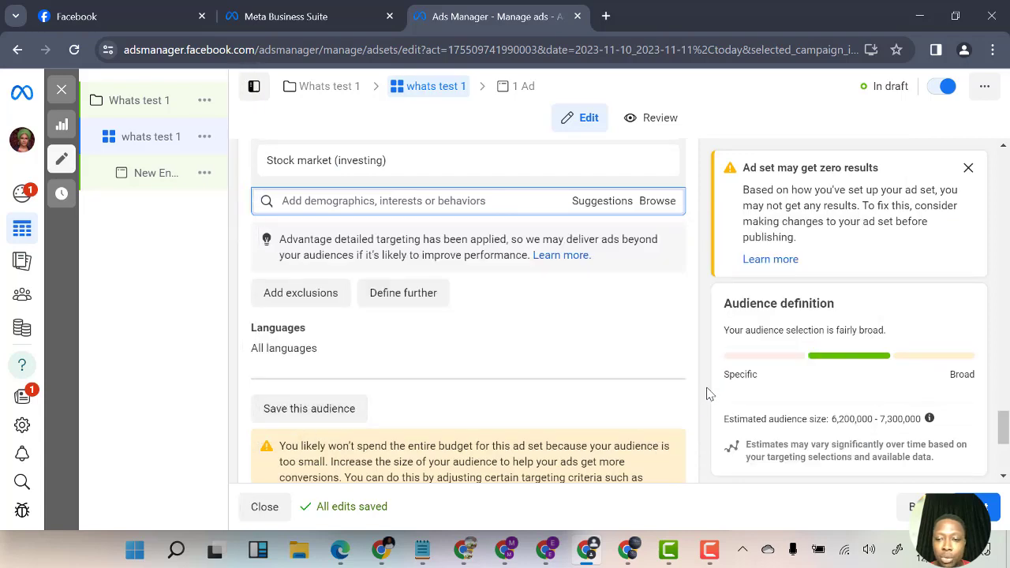
pyautogui.scroll(-3, 582, 395)
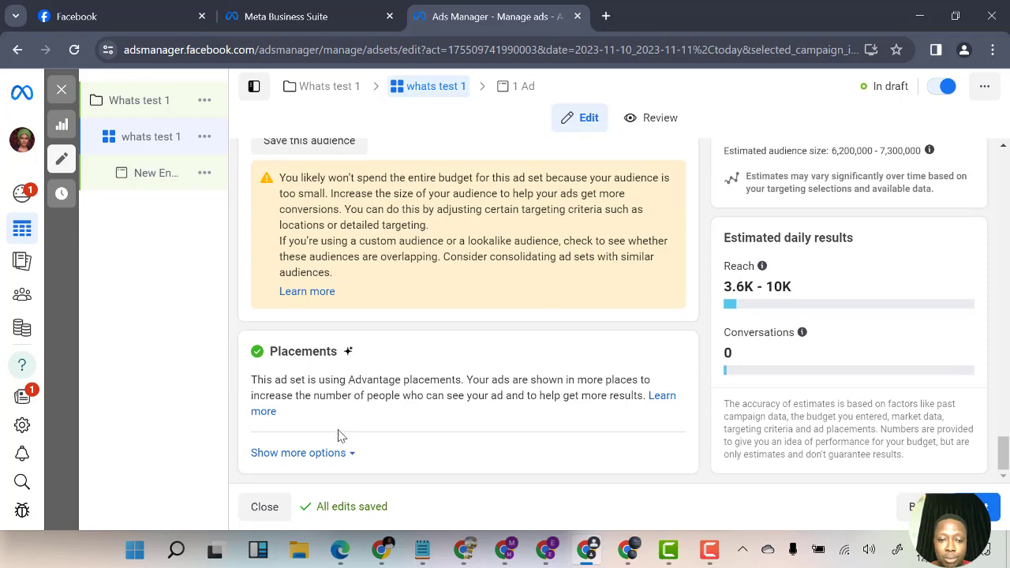
pyautogui.click(312, 456)
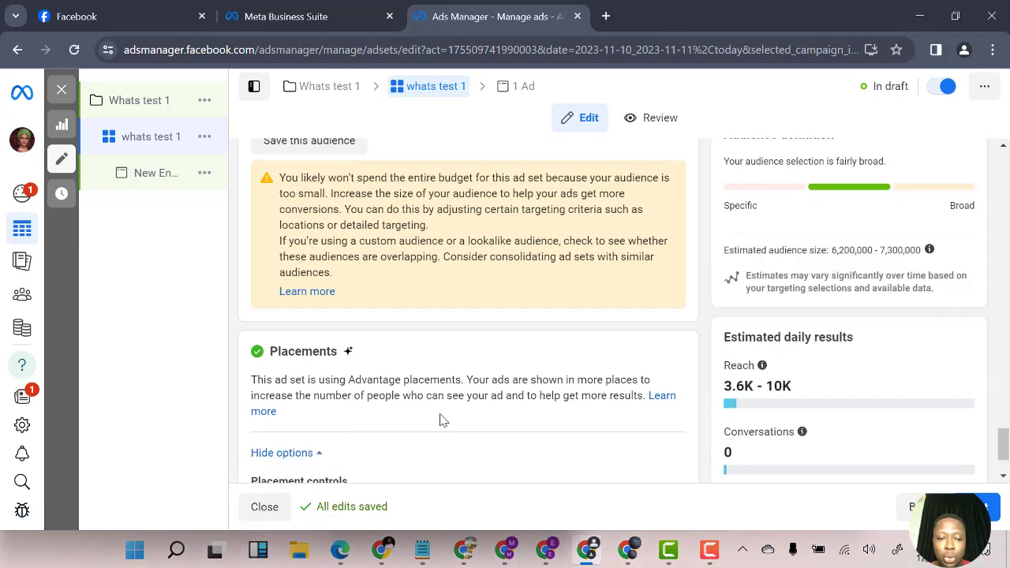
pyautogui.scroll(-2, 443, 419)
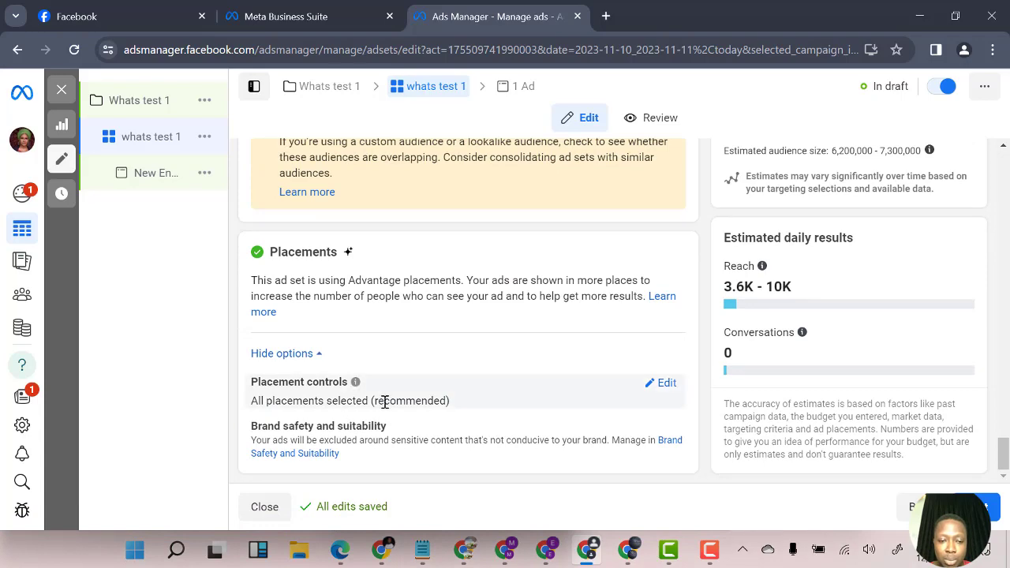
pyautogui.click(667, 386)
pyautogui.scroll(-3, 477, 403)
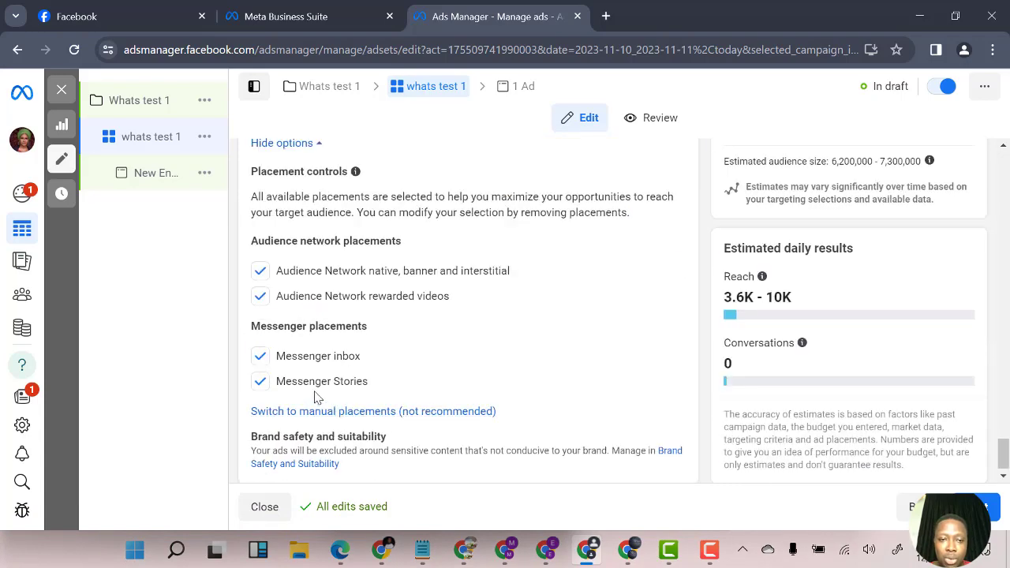
pyautogui.scroll(1, 371, 388)
pyautogui.scroll(-1, 333, 404)
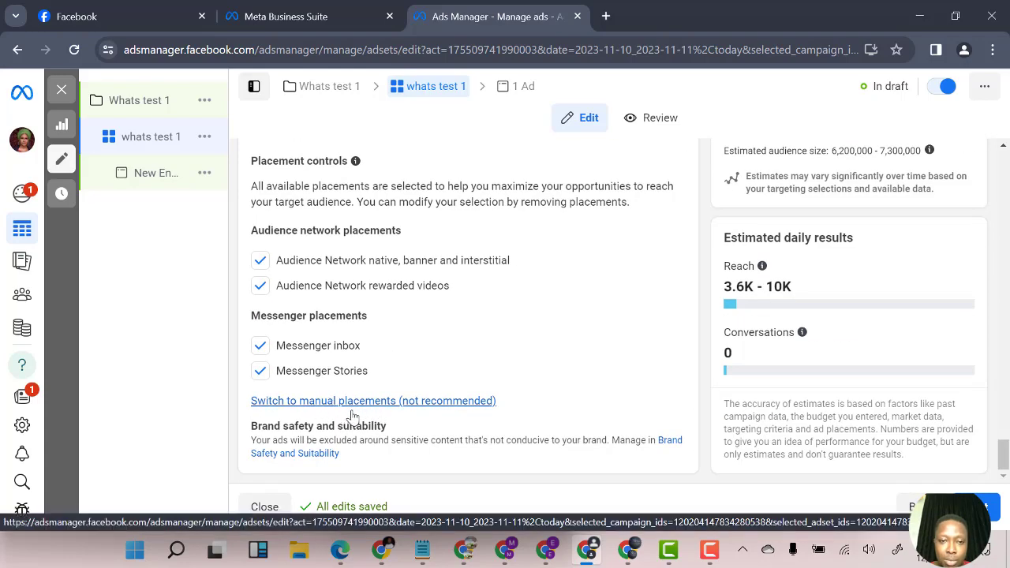
pyautogui.click(352, 409)
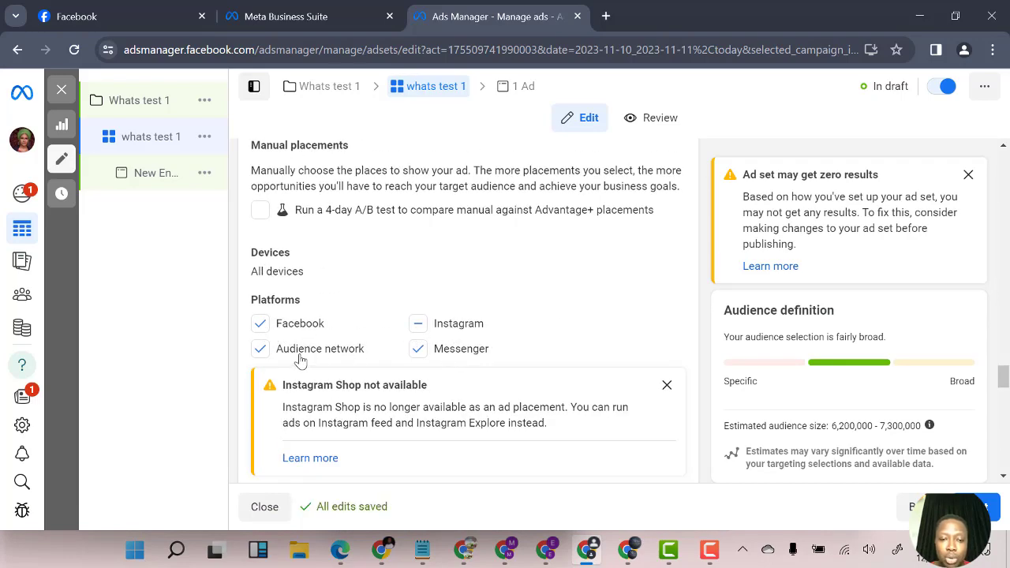
# Review the manual placement platforms and the feeds, stories and reels placements
pyautogui.scroll(-2, 435, 363)
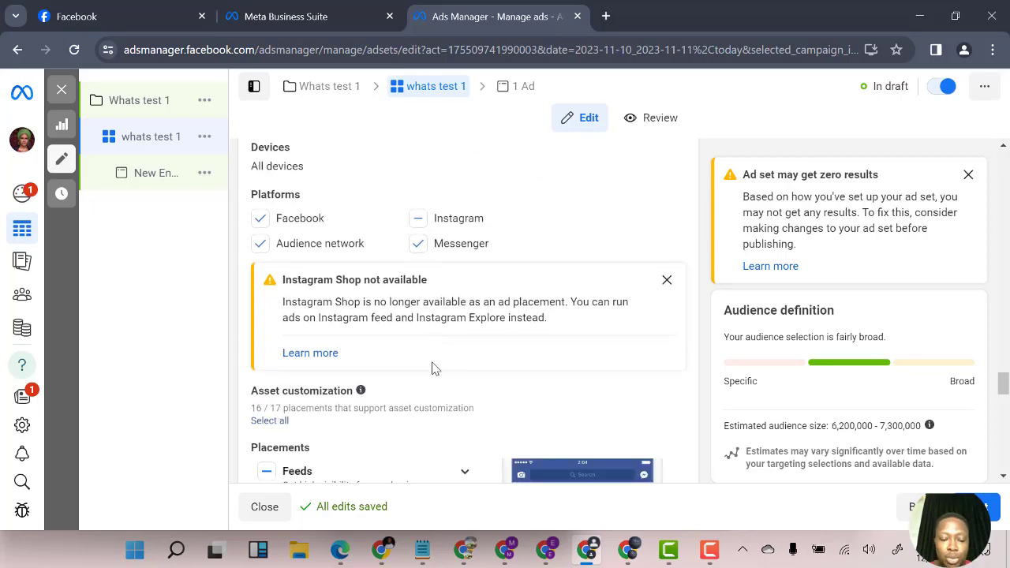
pyautogui.scroll(-4, 434, 368)
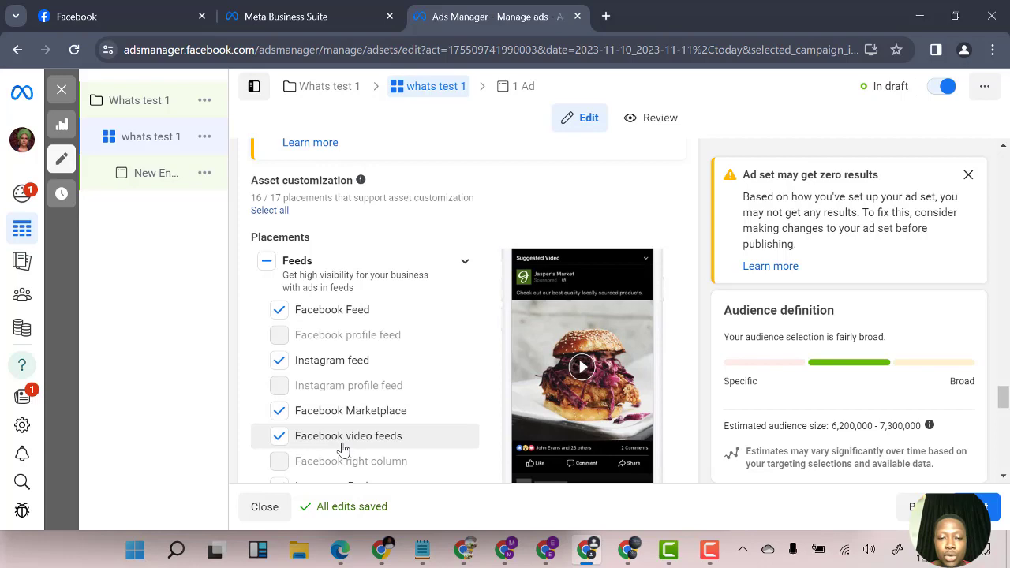
pyautogui.scroll(-2, 363, 395)
pyautogui.scroll(1, 379, 339)
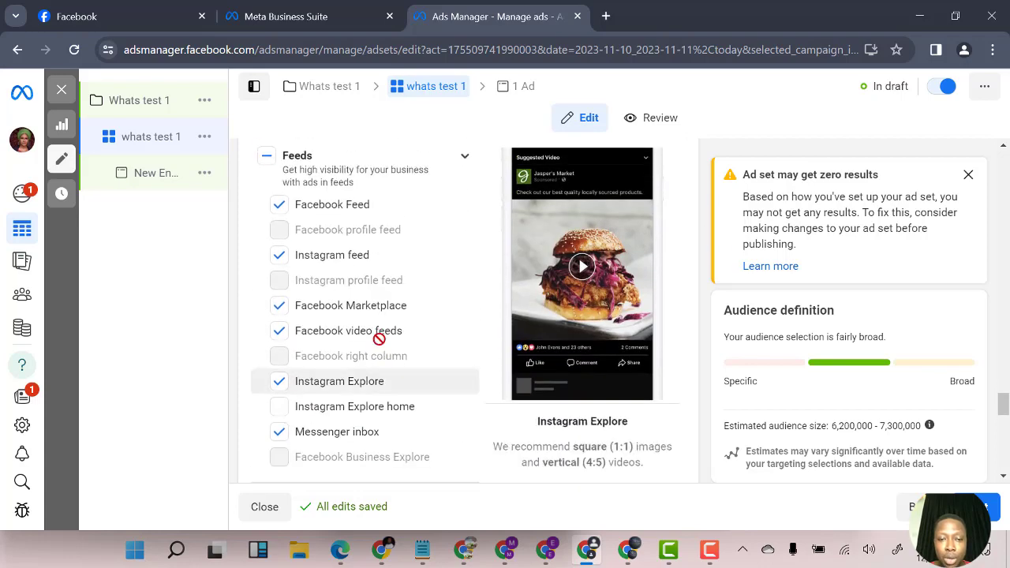
pyautogui.scroll(2, 379, 338)
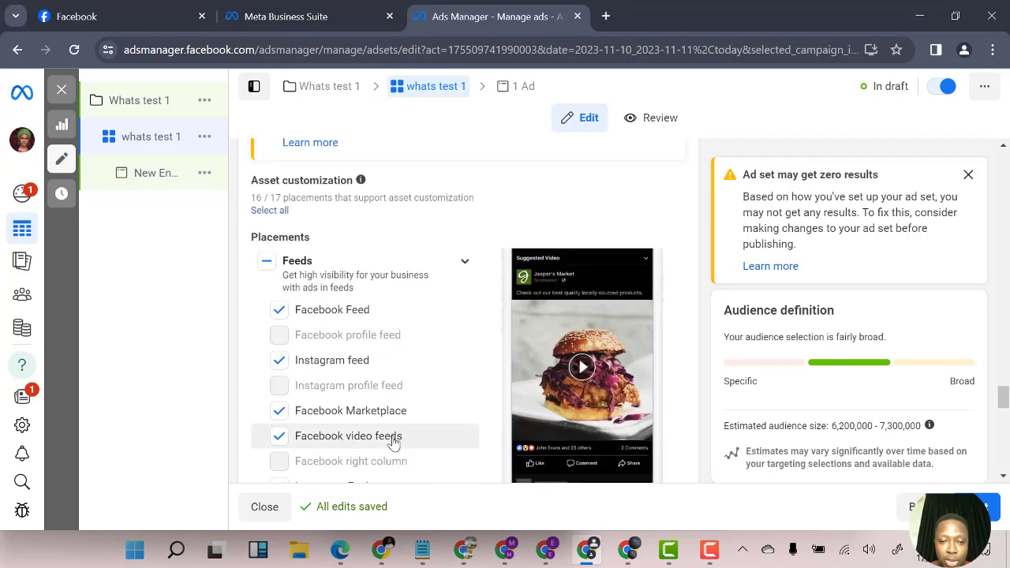
pyautogui.scroll(-2, 393, 444)
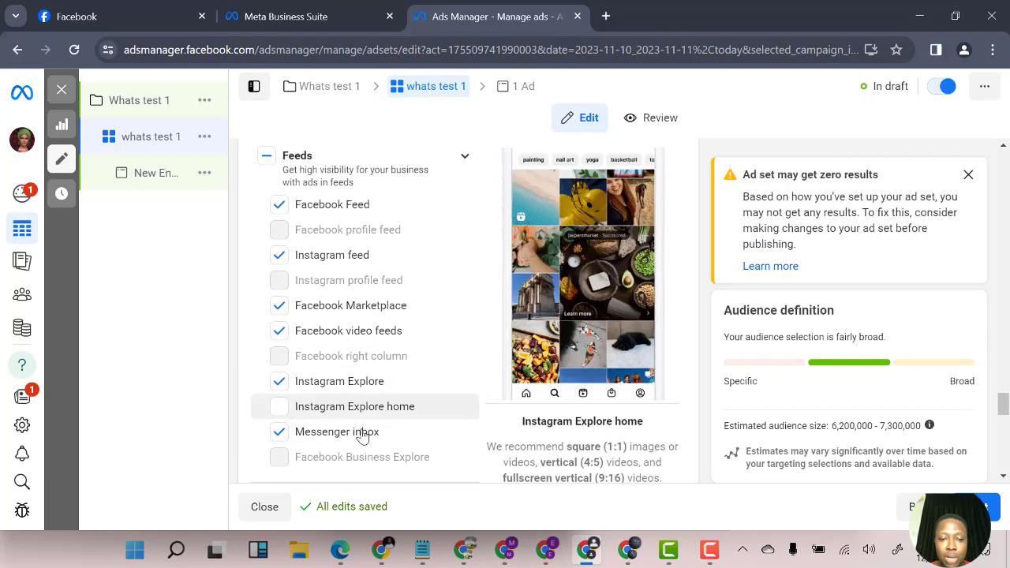
pyautogui.scroll(-4, 361, 438)
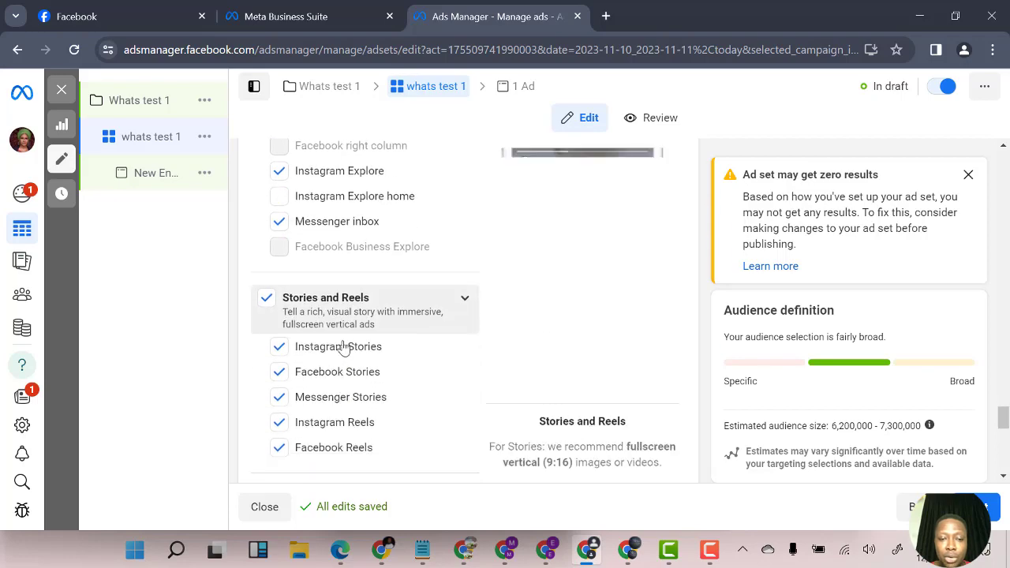
# Show the additional placement options below the placement list
pyautogui.scroll(-4, 349, 408)
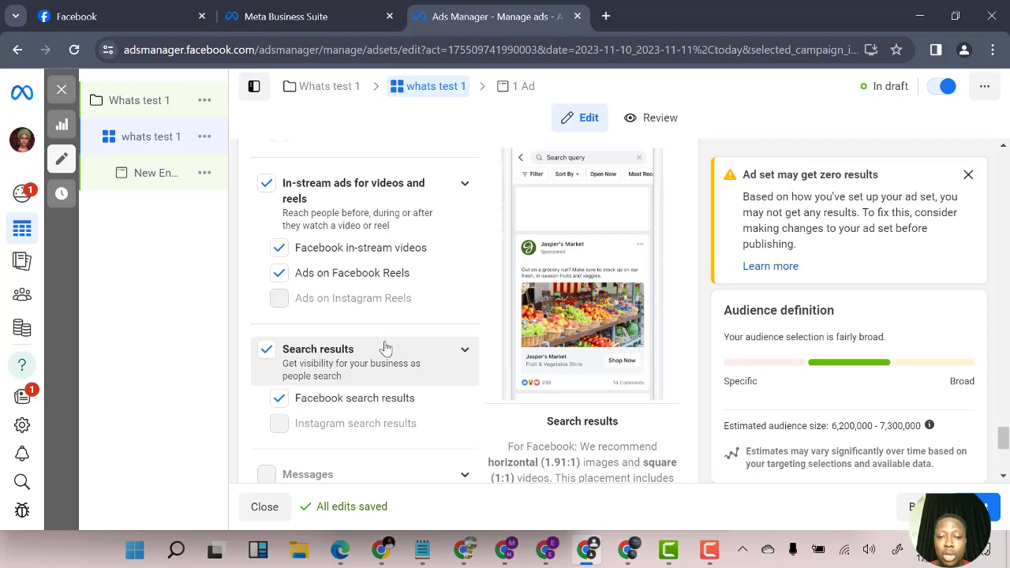
pyautogui.scroll(4, 374, 351)
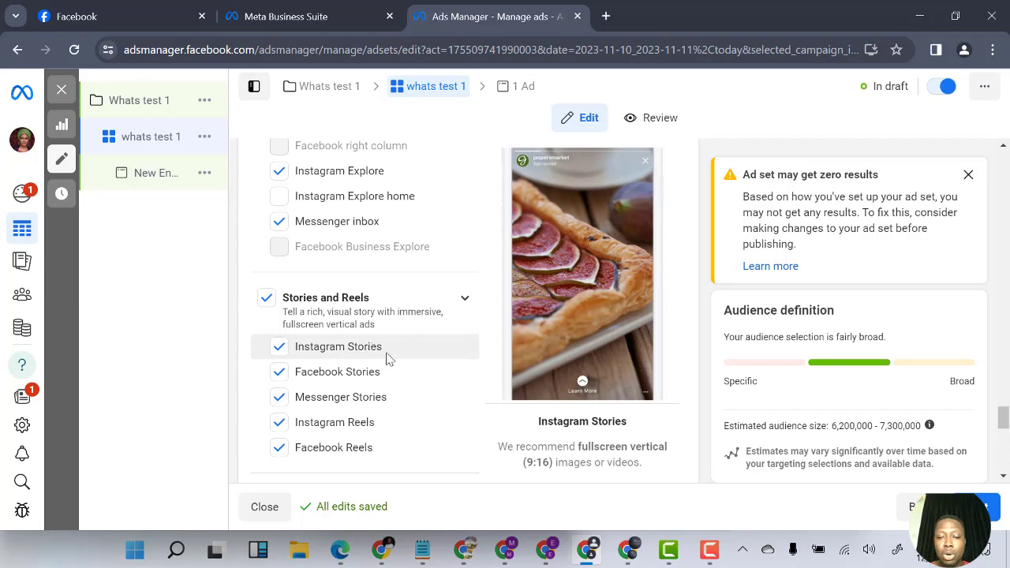
pyautogui.scroll(-8, 350, 372)
pyautogui.scroll(-2, 350, 378)
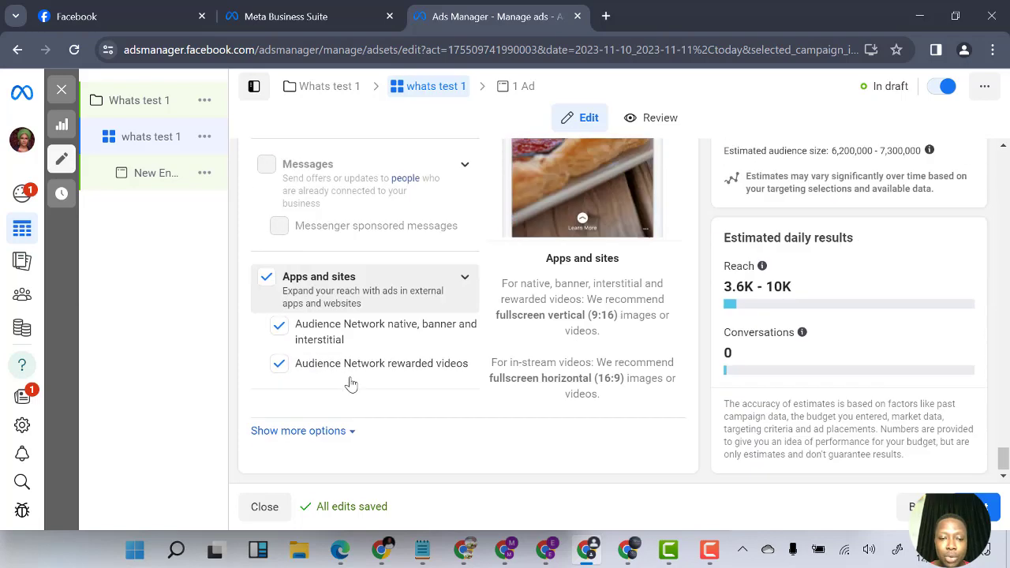
pyautogui.click(340, 431)
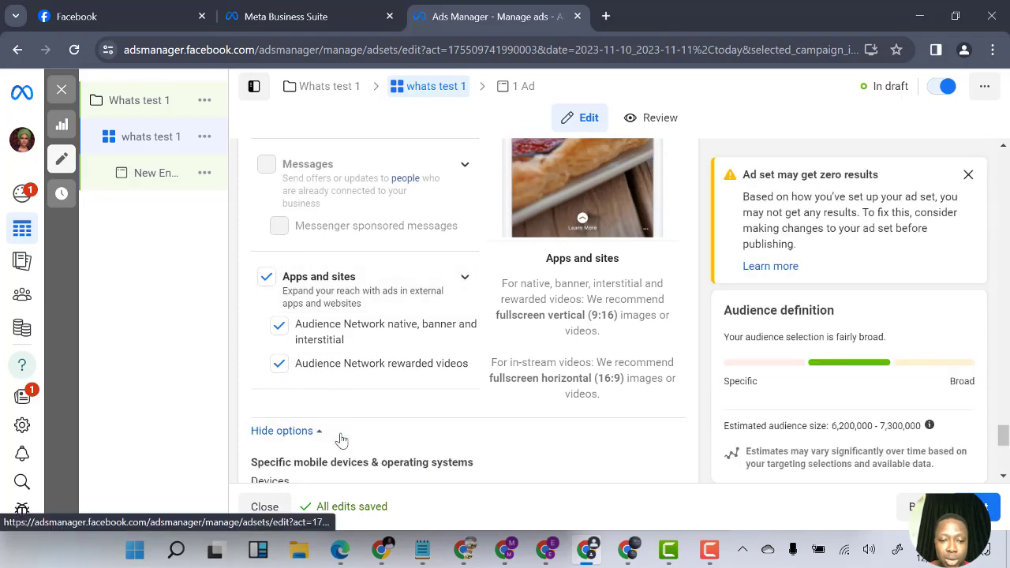
pyautogui.scroll(-3, 347, 433)
pyautogui.scroll(2, 286, 323)
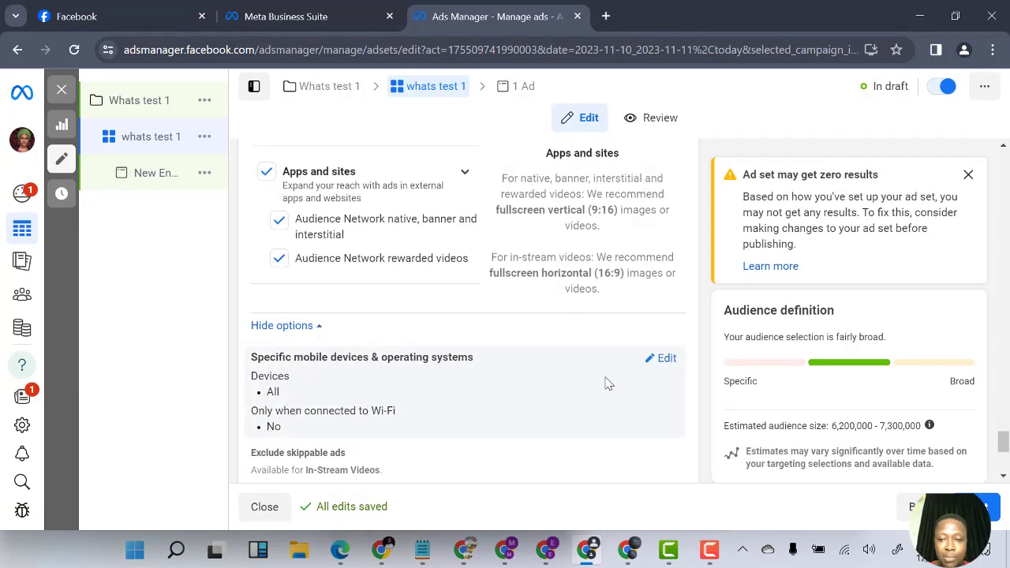
# Open the mobile devices and operating systems setting for editing, keeping All mobile devices
pyautogui.click(667, 359)
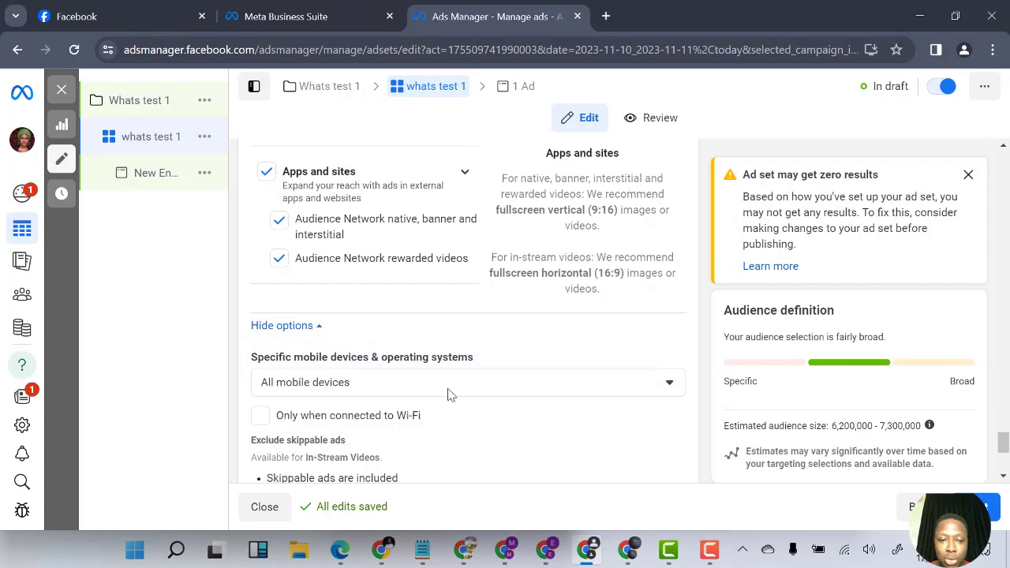
pyautogui.click(387, 386)
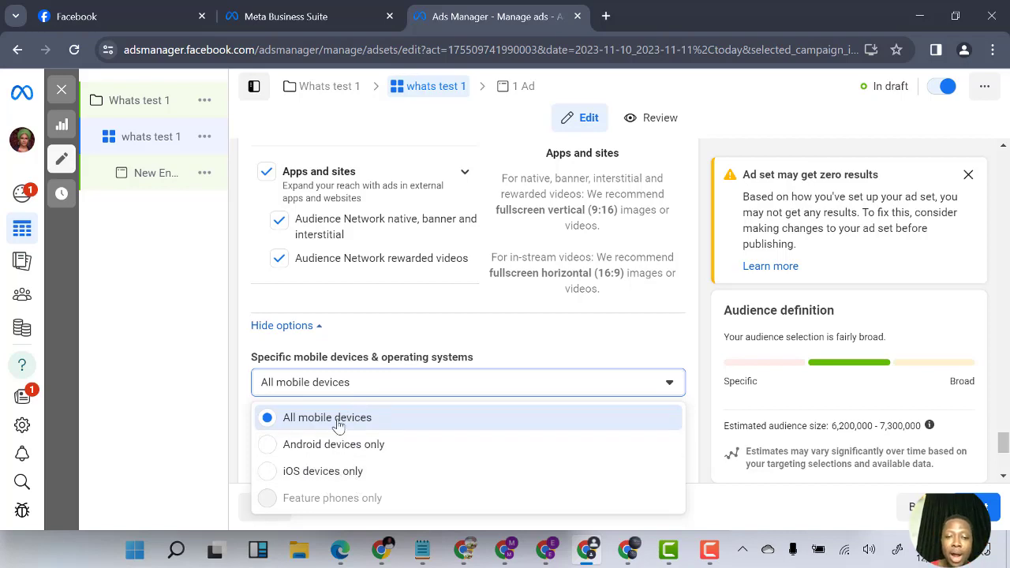
pyautogui.scroll(-1, 446, 390)
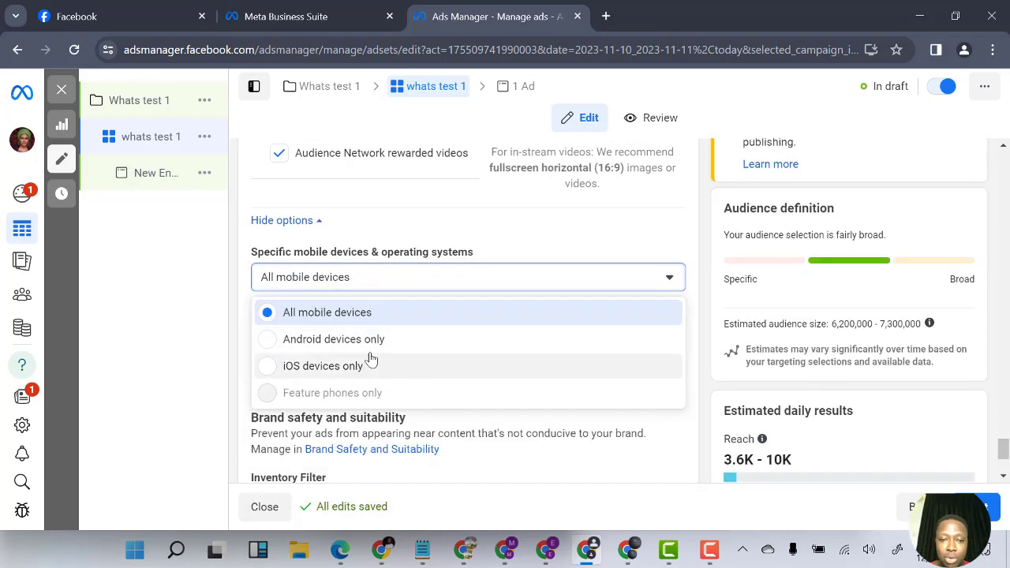
pyautogui.click(651, 286)
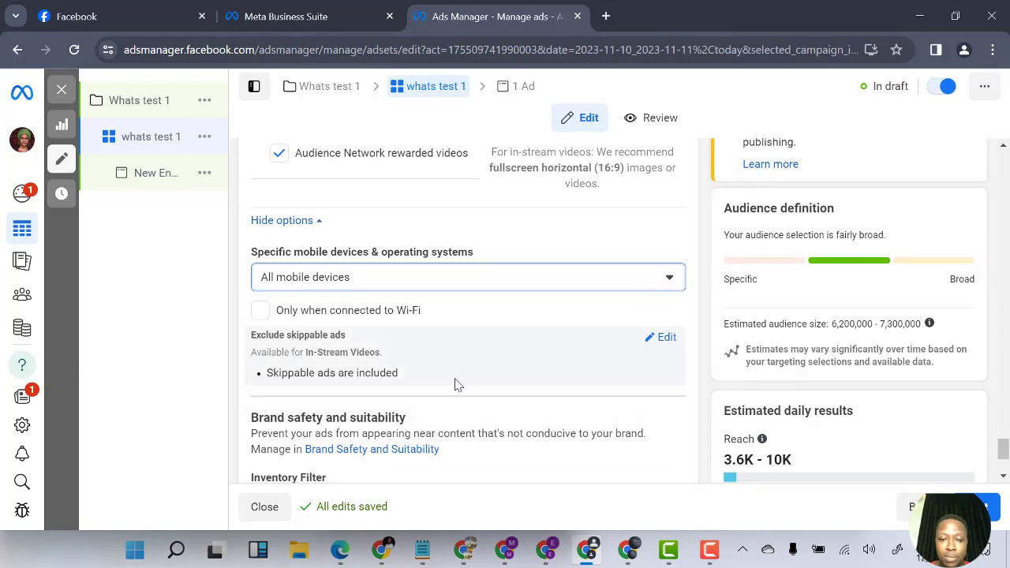
pyautogui.scroll(-1, 456, 384)
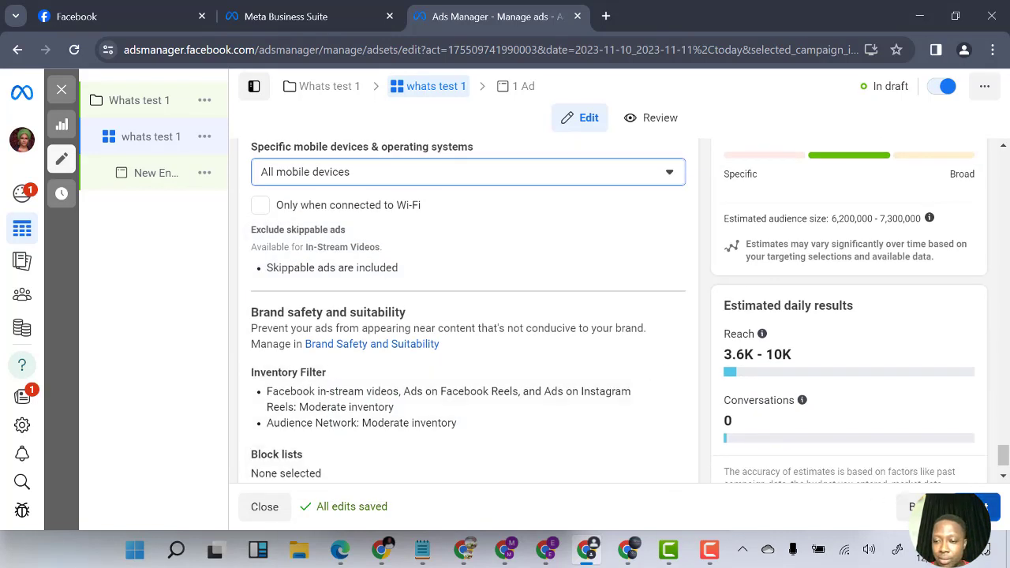
# Continue to the ad level and dismiss the recommendations pop-up
pyautogui.click(977, 507)
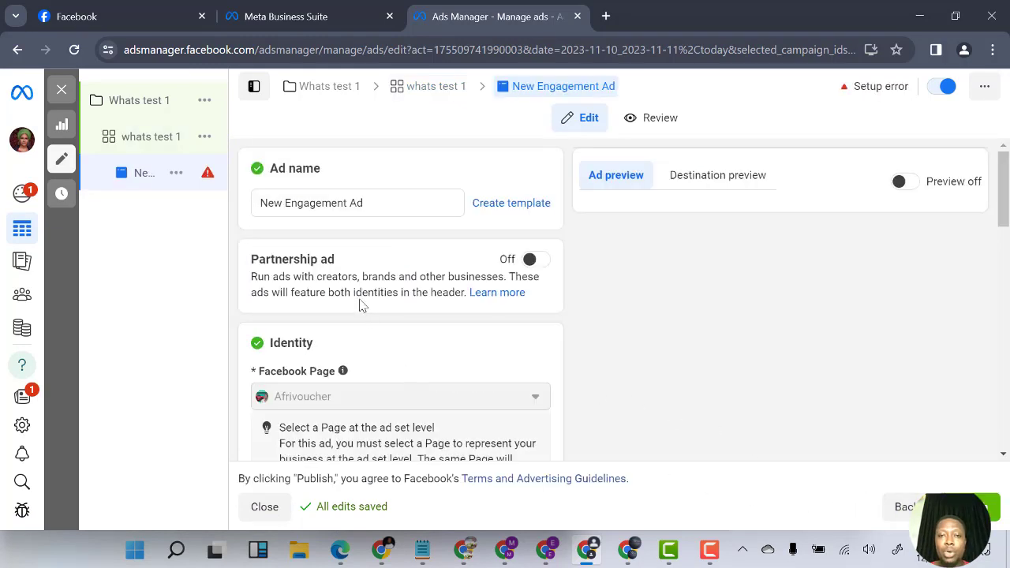
pyautogui.scroll(-3, 362, 321)
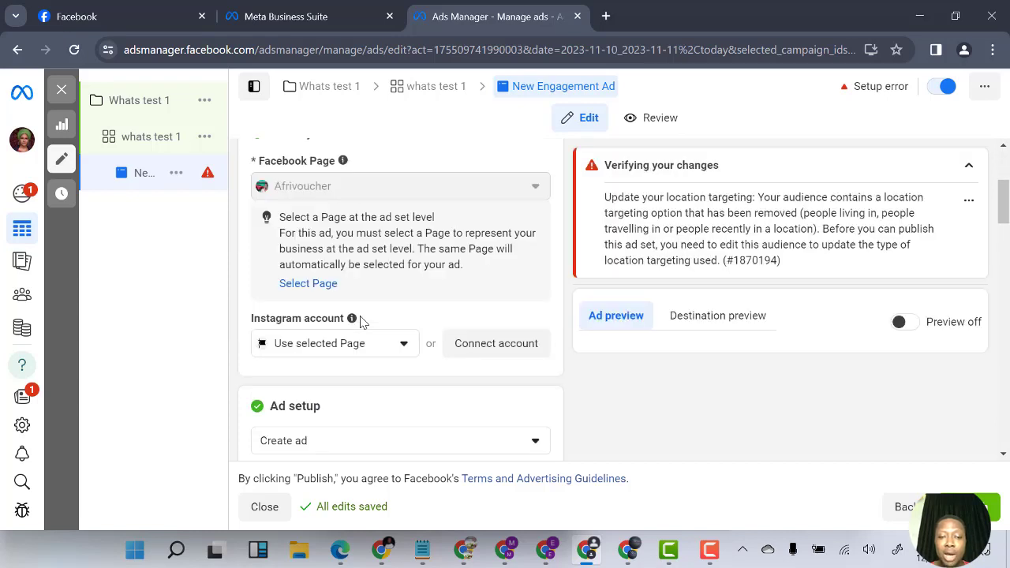
pyautogui.scroll(-3, 363, 321)
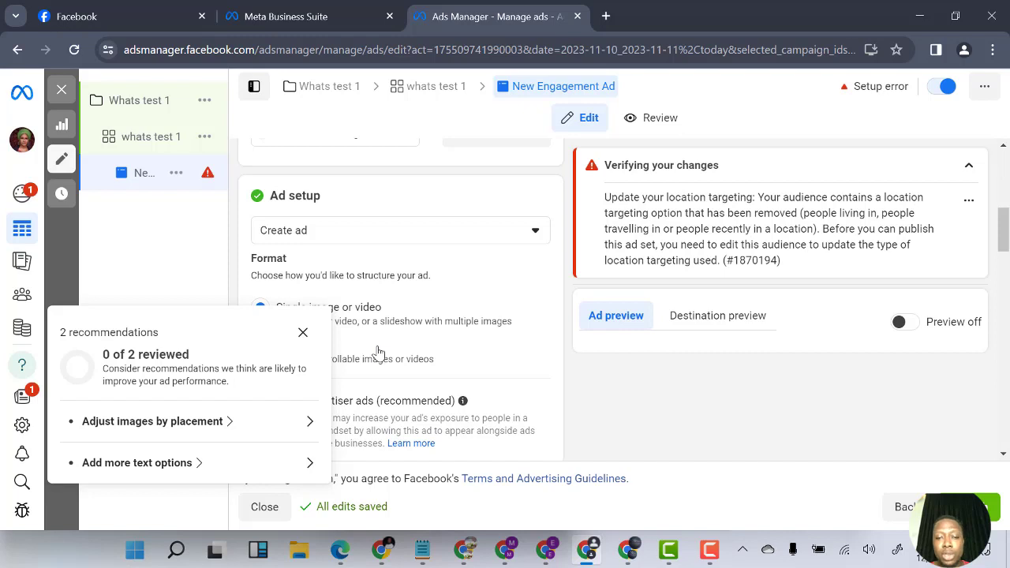
pyautogui.click(302, 332)
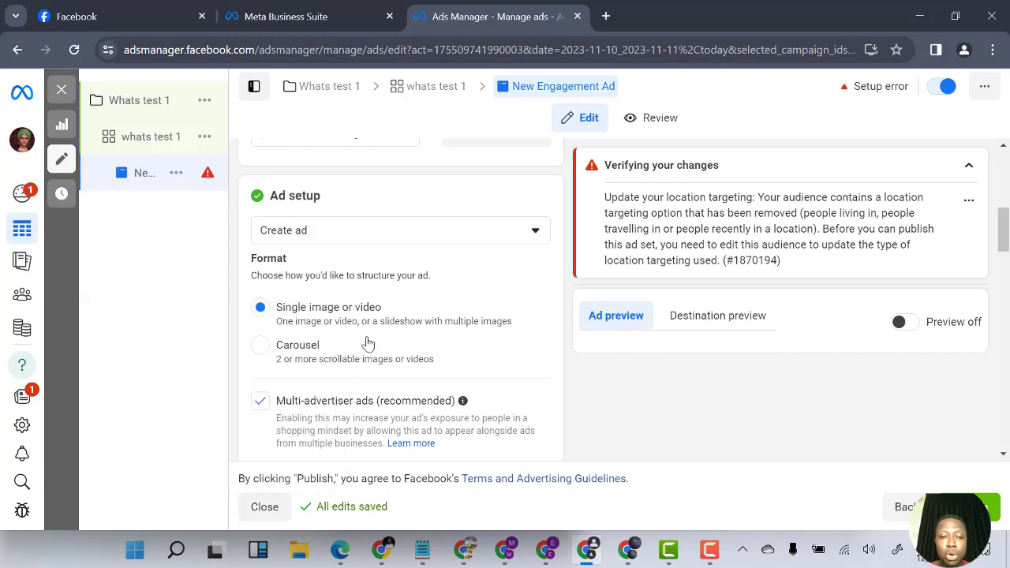
# Review the ad creative fields, call to action and message template sections of the ad
pyautogui.scroll(-3, 348, 355)
pyautogui.scroll(-1, 338, 383)
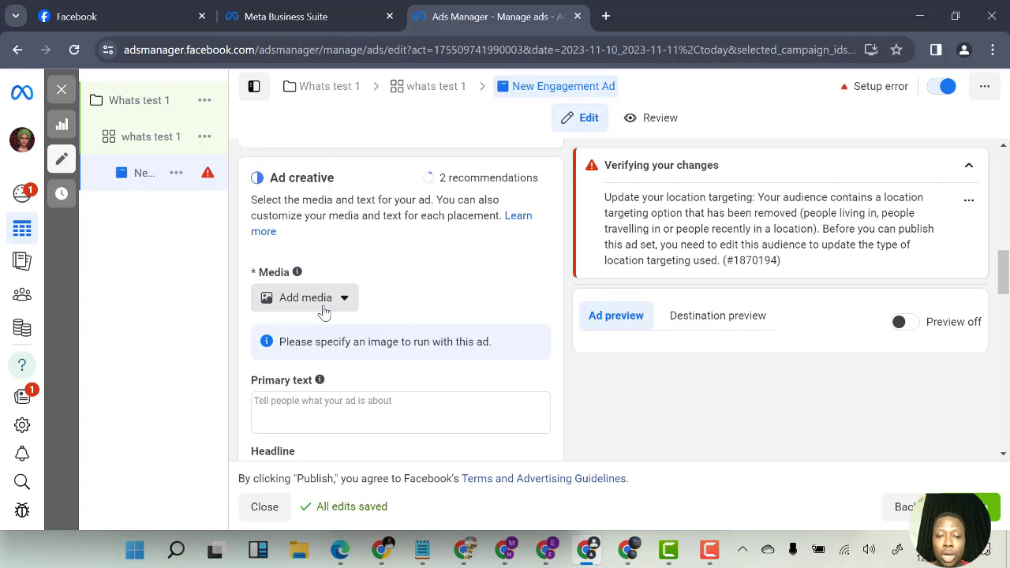
pyautogui.scroll(-2, 335, 400)
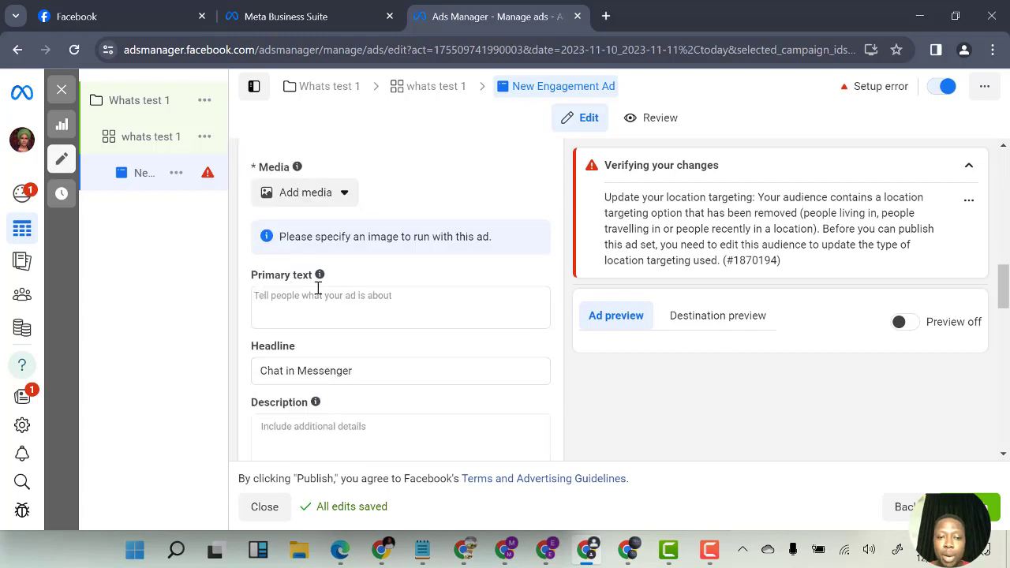
pyautogui.scroll(-4, 307, 370)
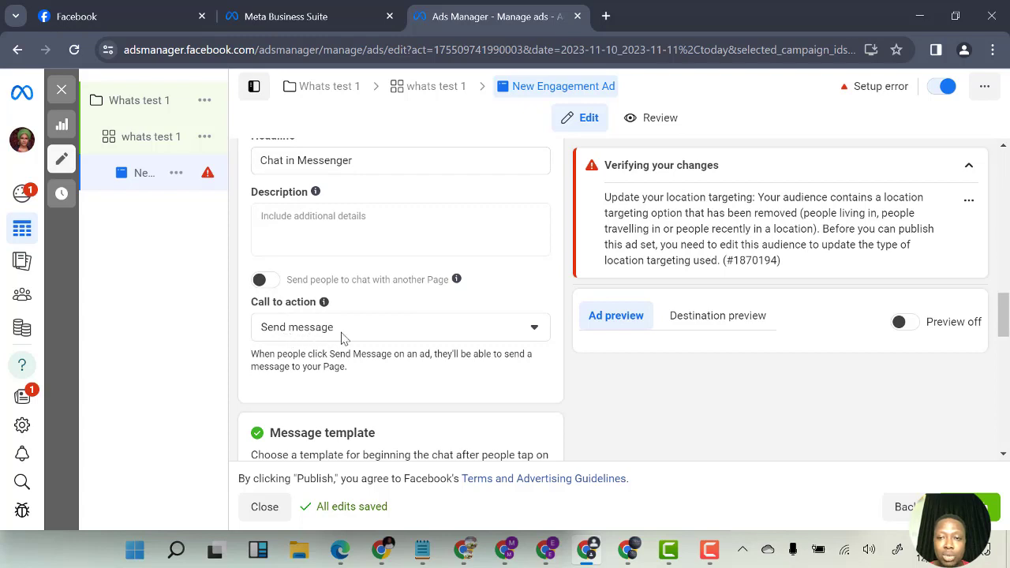
pyautogui.scroll(-5, 342, 338)
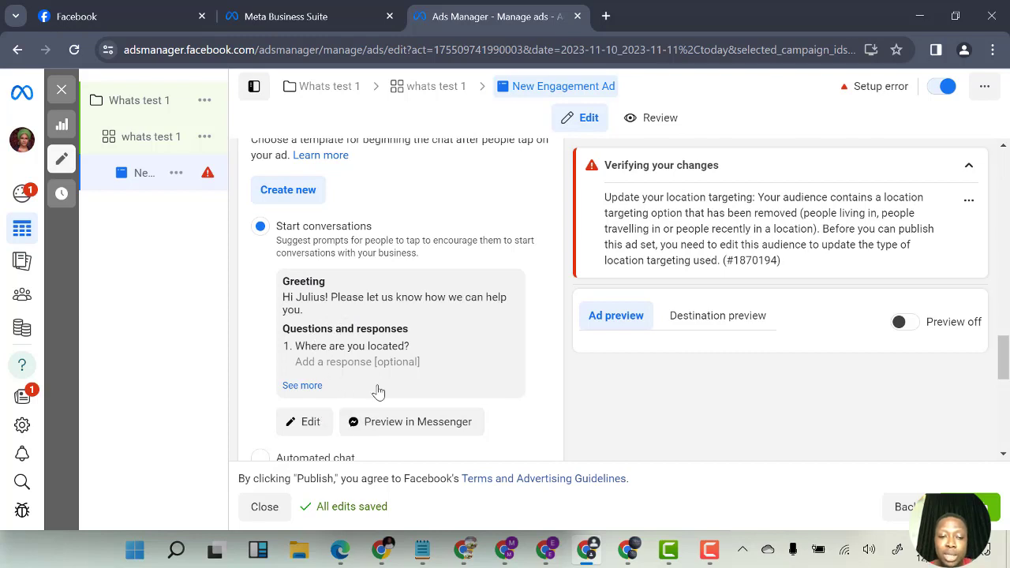
pyautogui.scroll(1, 387, 392)
pyautogui.scroll(1, 364, 411)
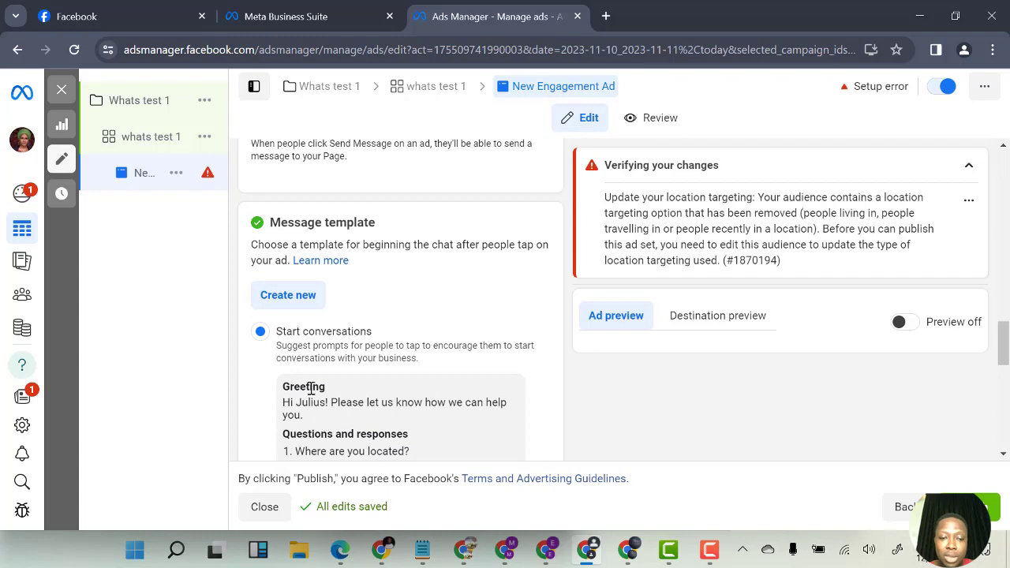
pyautogui.scroll(-2, 308, 387)
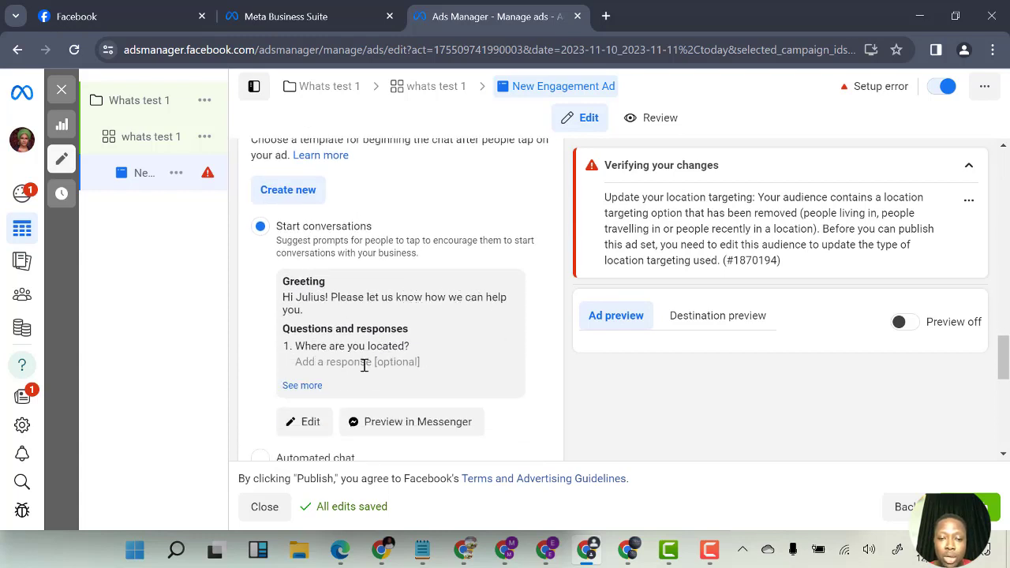
# Edit the message template, replacing Question #1 with 'I am interested in learning how to earn online, my name is..'
pyautogui.click(306, 423)
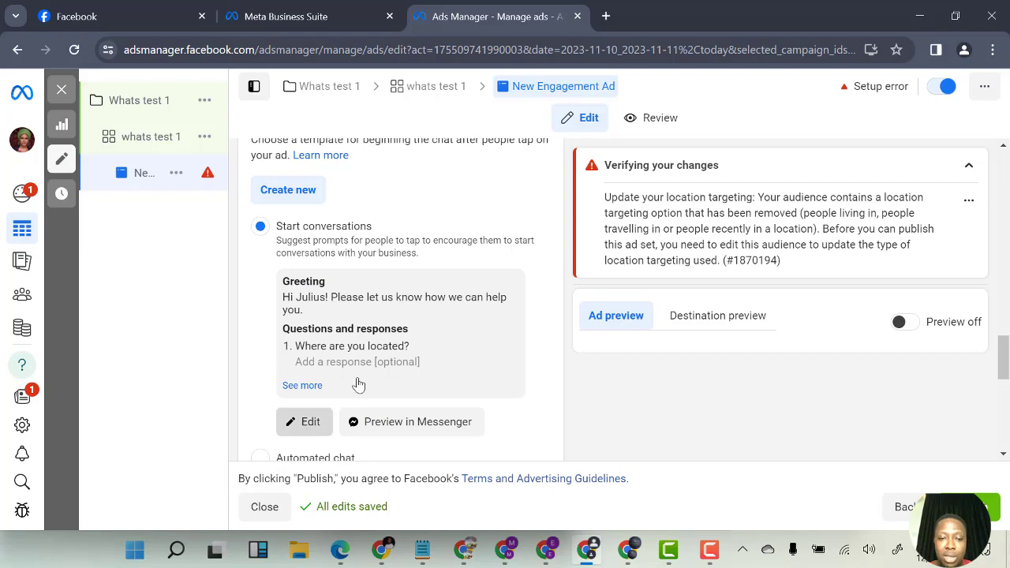
pyautogui.click(322, 419)
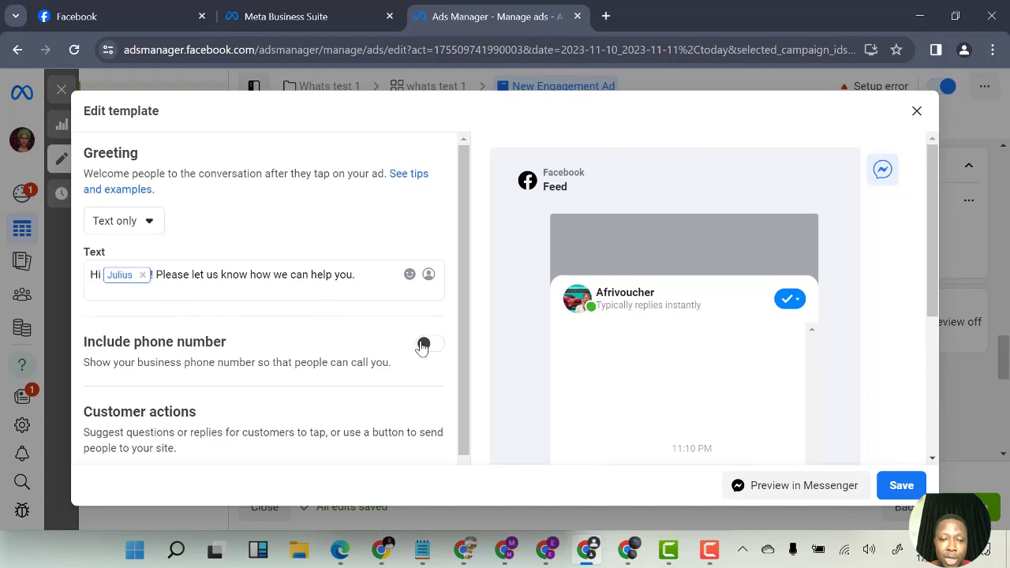
pyautogui.scroll(-3, 355, 387)
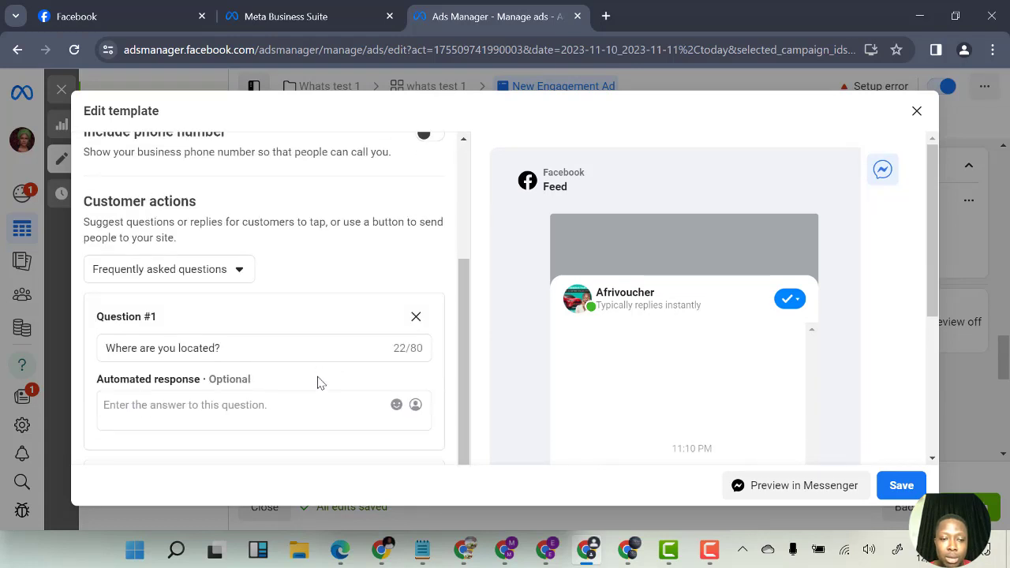
pyautogui.click(247, 347)
pyautogui.tripleClick(250, 355)
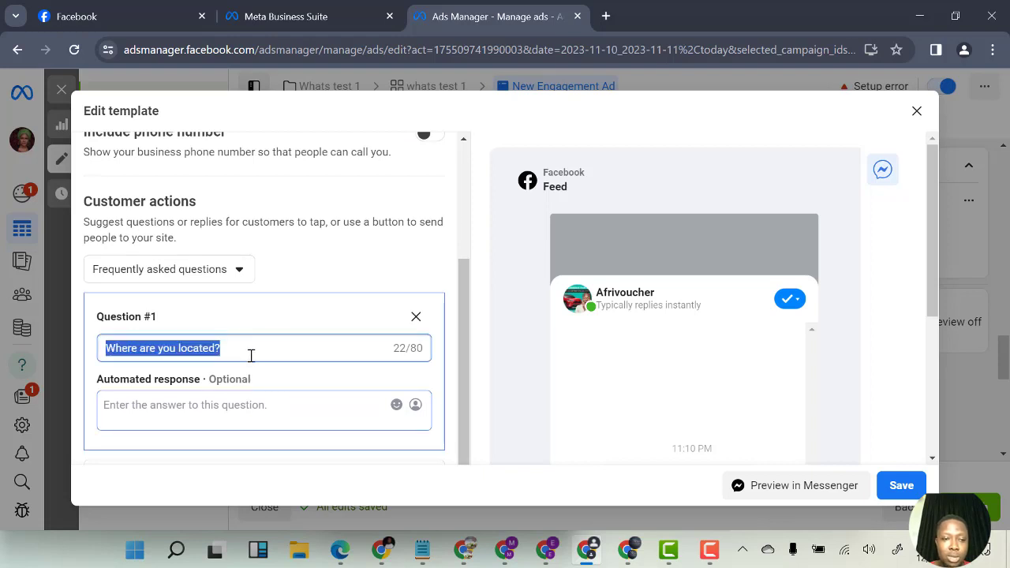
pyautogui.press('BackSpace')
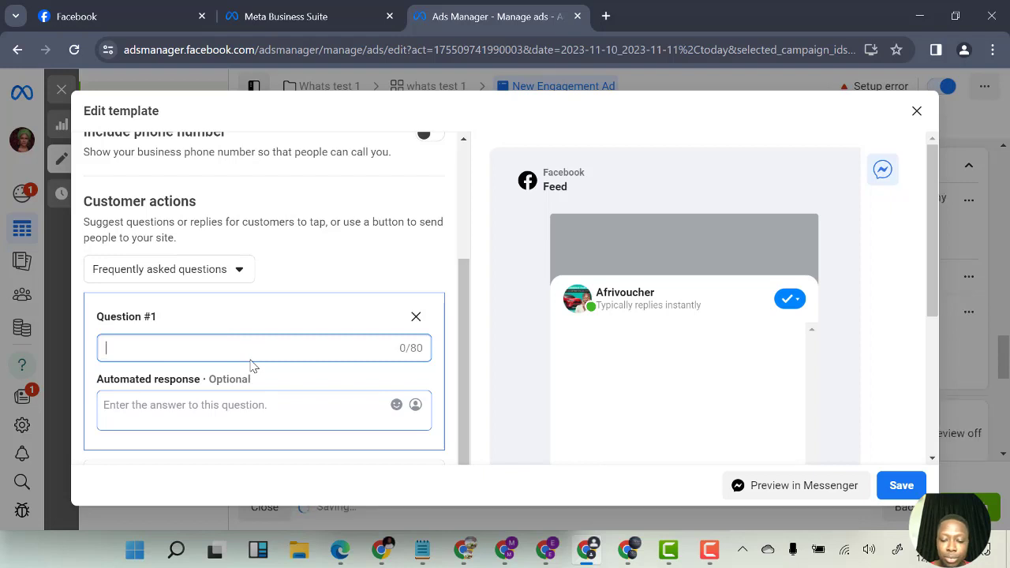
pyautogui.write('I am')
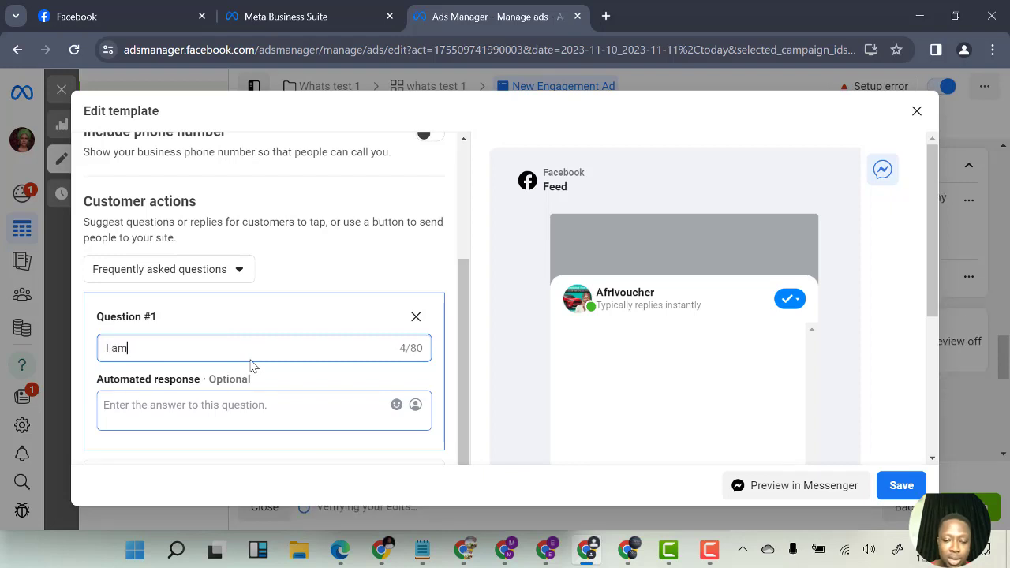
pyautogui.write(' interested i')
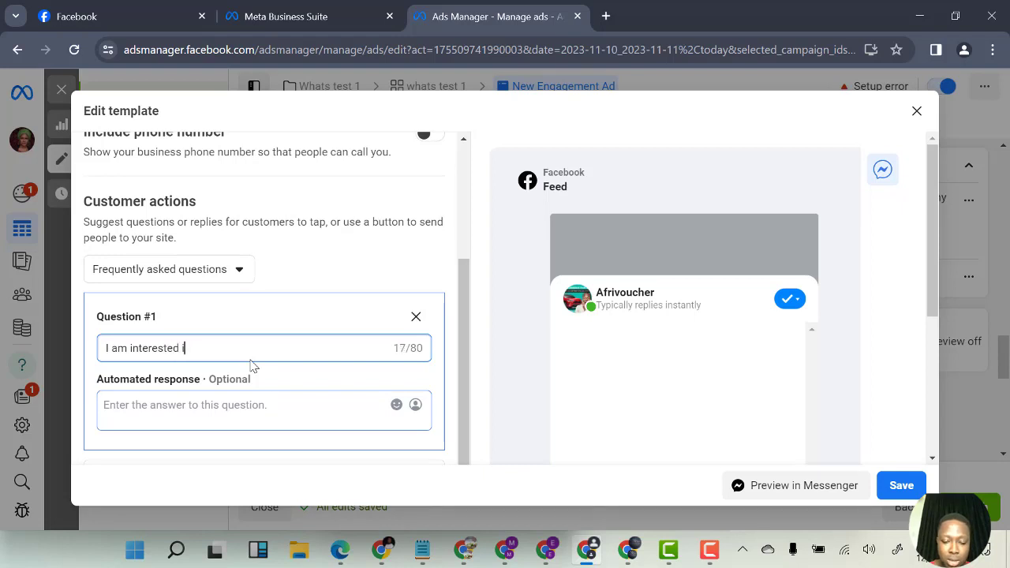
pyautogui.write('n learning ho')
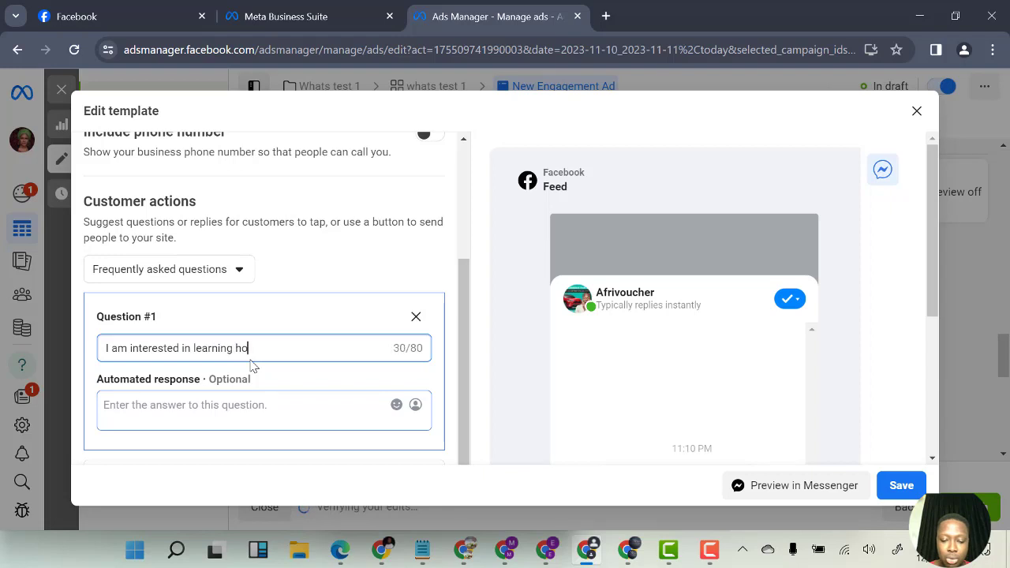
pyautogui.write('w to make')
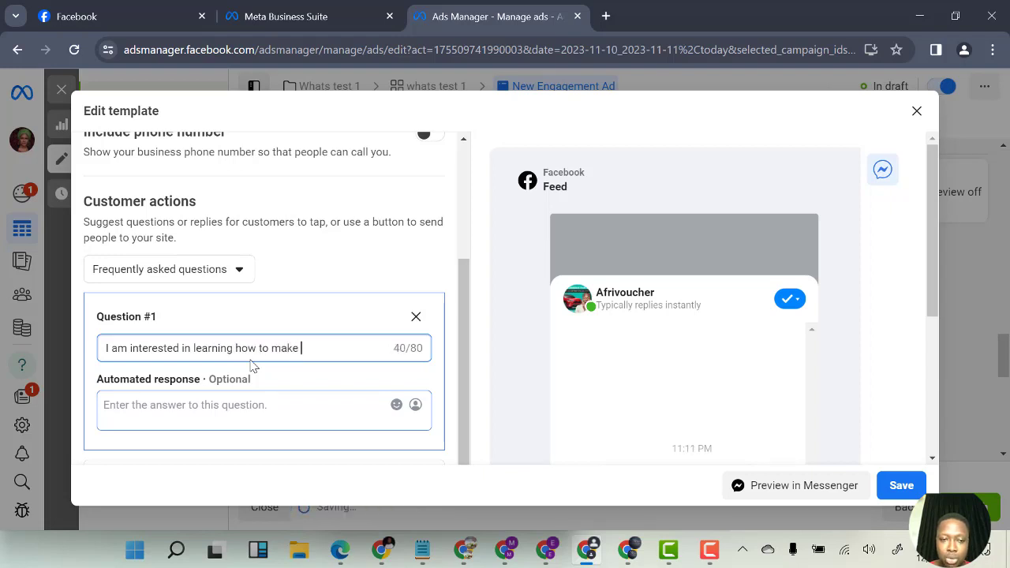
pyautogui.press('BackSpace')
pyautogui.press('BackSpace')
pyautogui.press('BackSpace')
pyautogui.press('BackSpace')
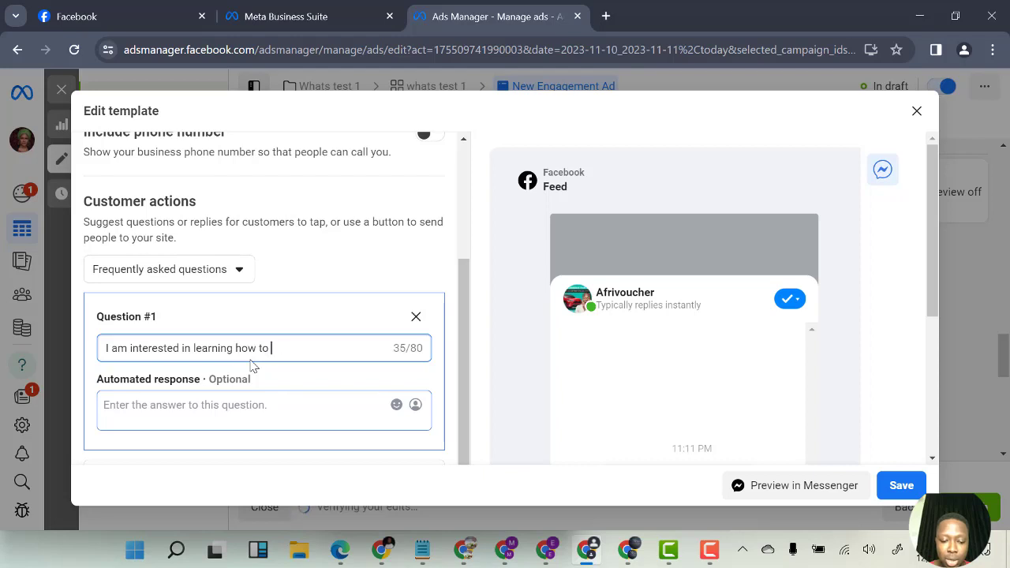
pyautogui.write('earn on')
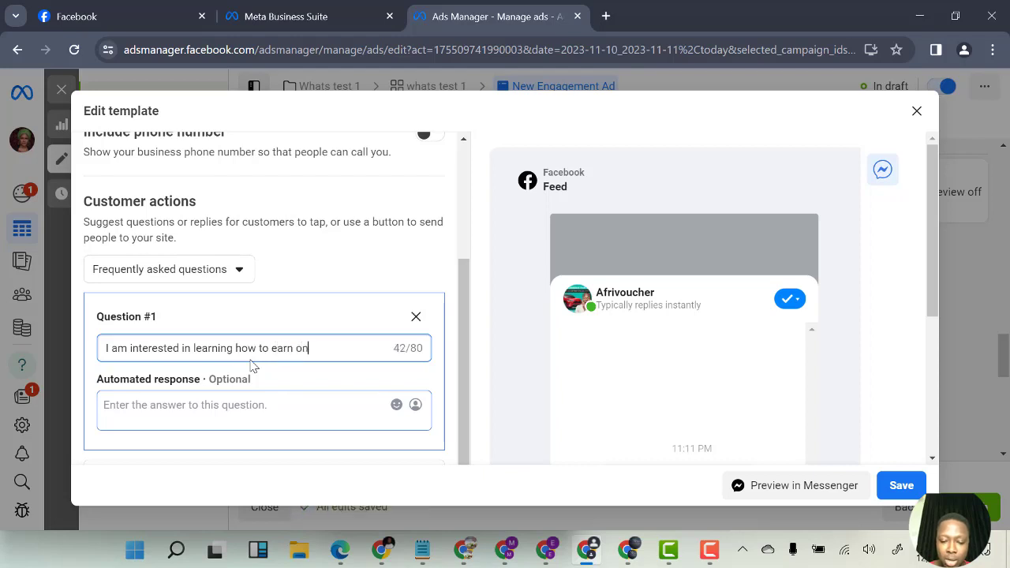
pyautogui.write('line')
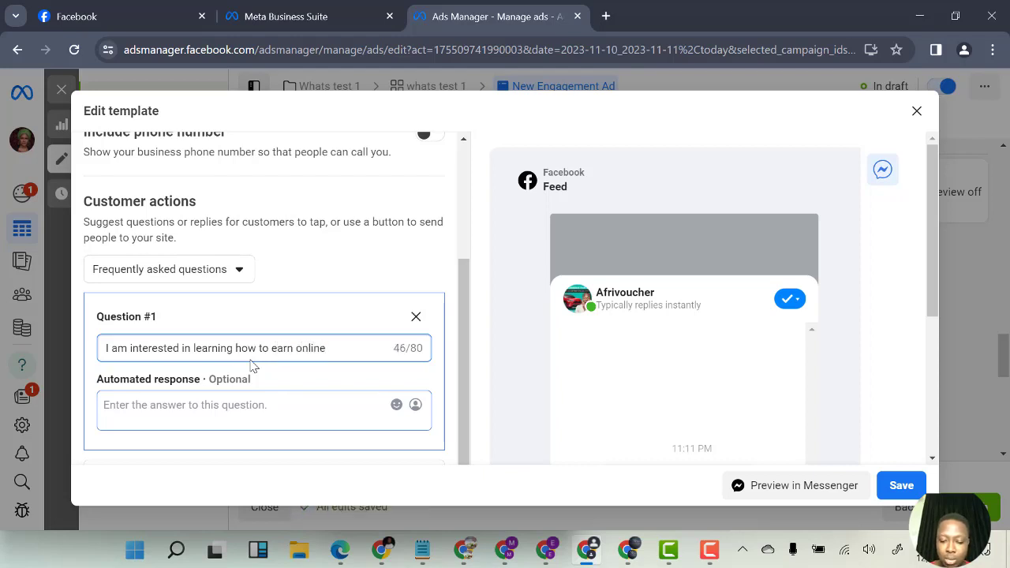
pyautogui.write(', my n')
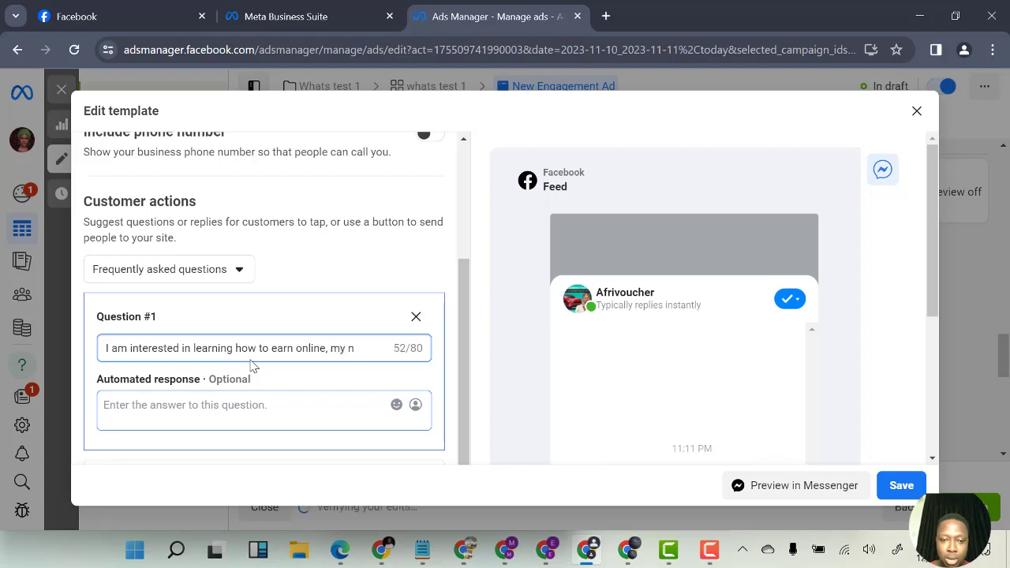
pyautogui.write('mame')
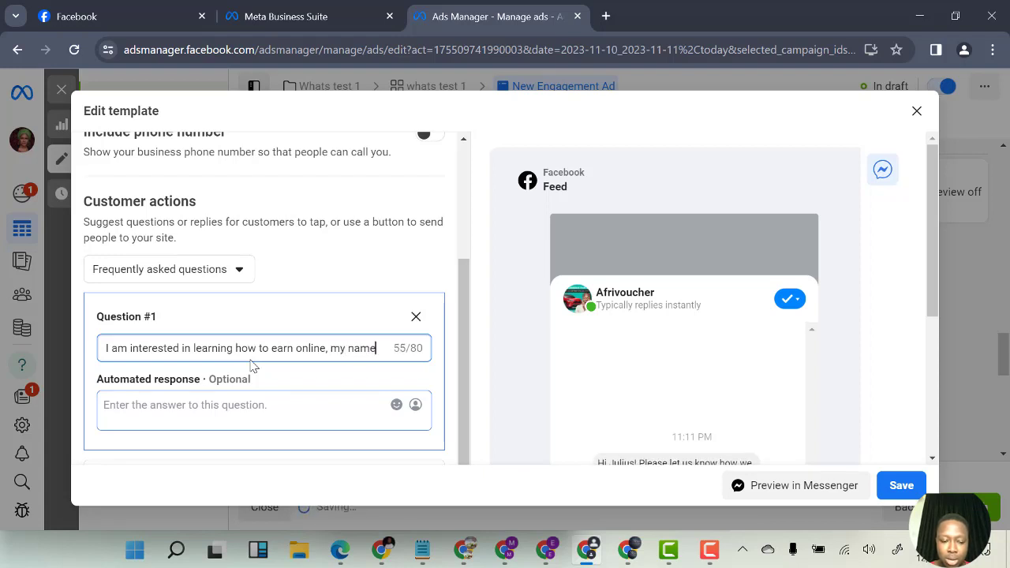
pyautogui.write('is..')
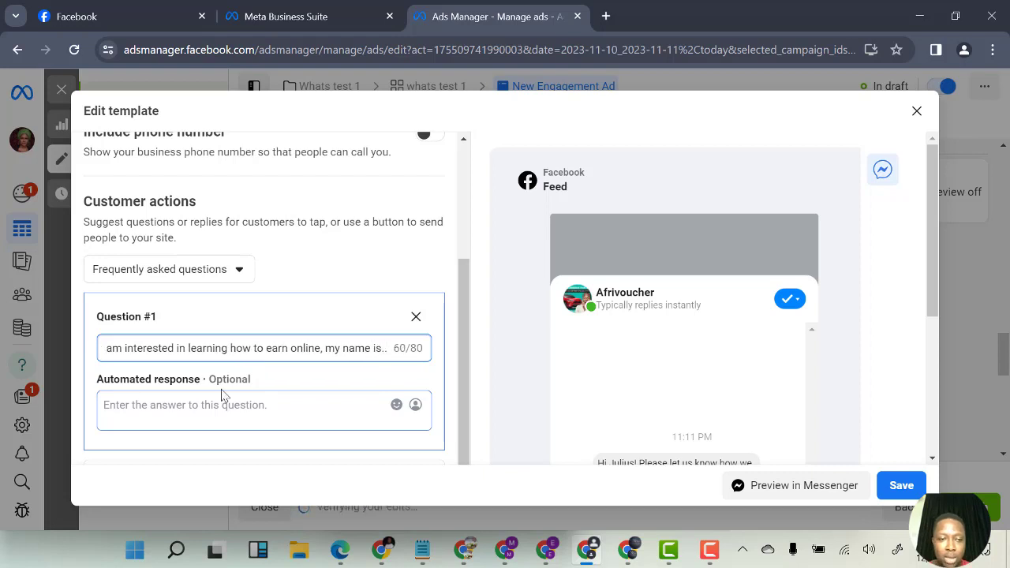
# Save the edited message template named Start conversations 12/19/23
pyautogui.scroll(-2, 288, 389)
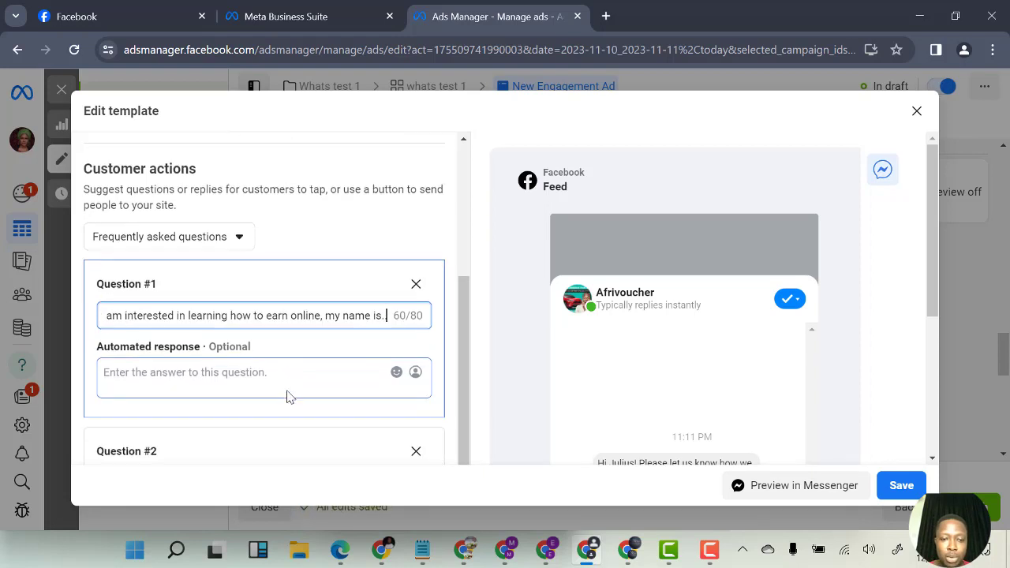
pyautogui.scroll(-6, 247, 399)
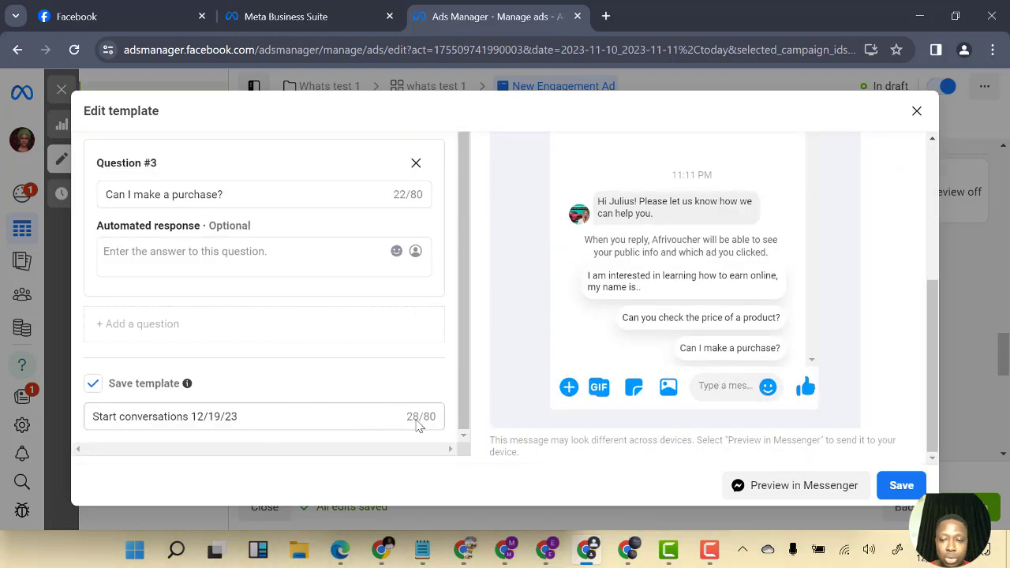
pyautogui.click(898, 489)
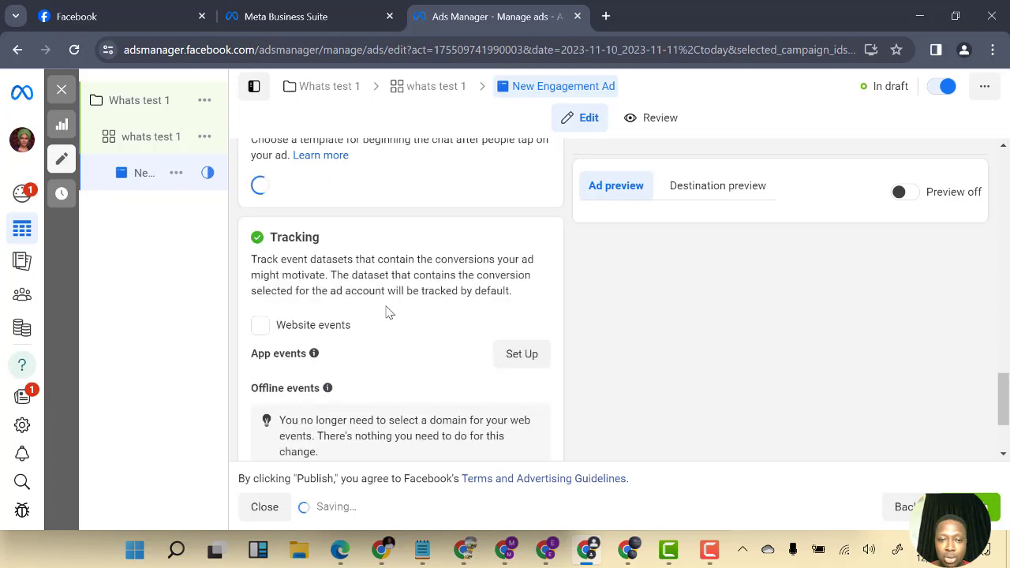
# Review the ad's selected message template, tracking and ad creative sections
pyautogui.scroll(-3, 337, 413)
pyautogui.scroll(3, 369, 369)
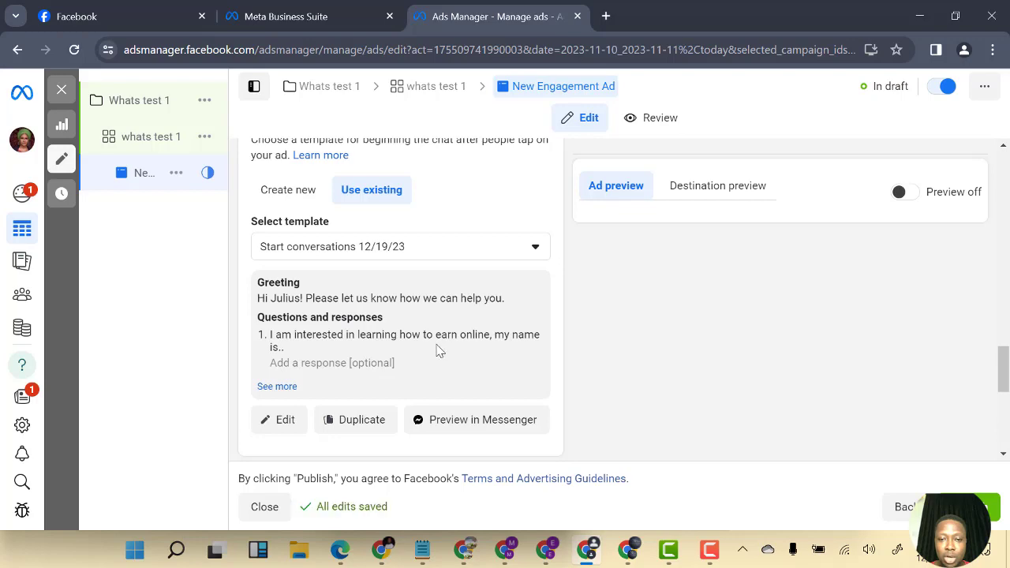
pyautogui.scroll(-3, 416, 348)
pyautogui.scroll(-3, 371, 367)
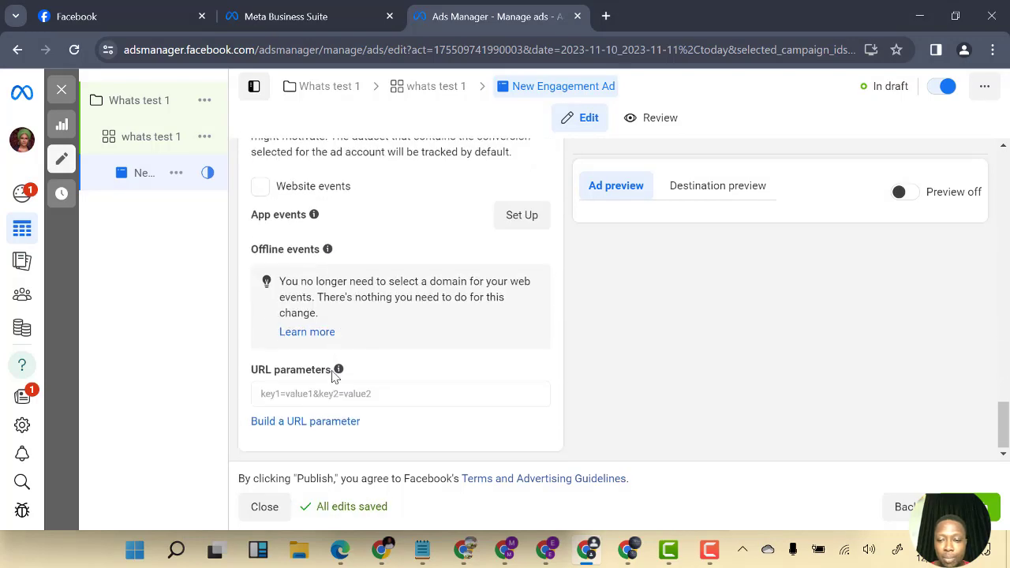
pyautogui.scroll(4, 316, 434)
pyautogui.scroll(8, 319, 422)
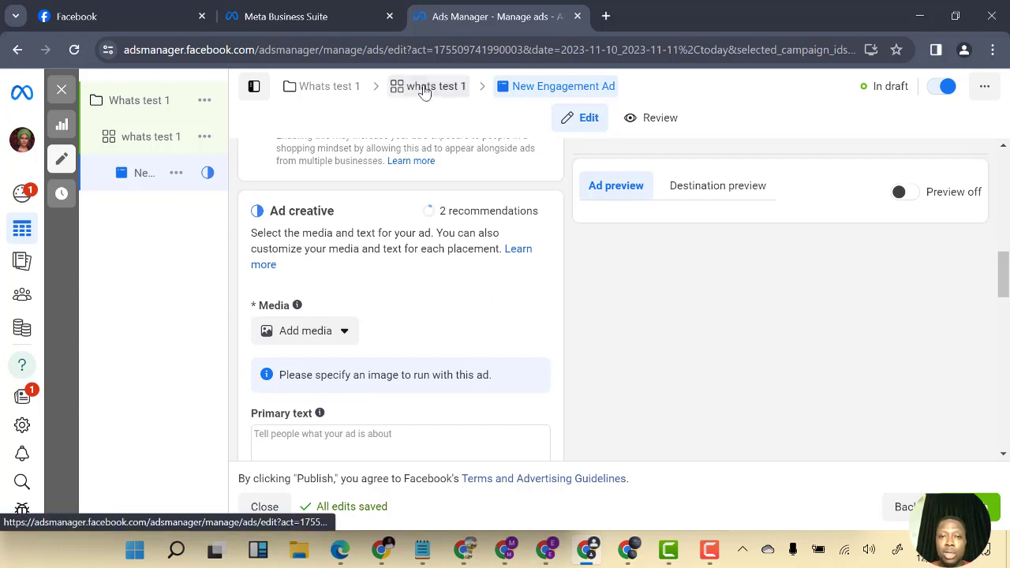
# Navigate up to the whats test 1 ad set and then to its list of ads
pyautogui.click(422, 87)
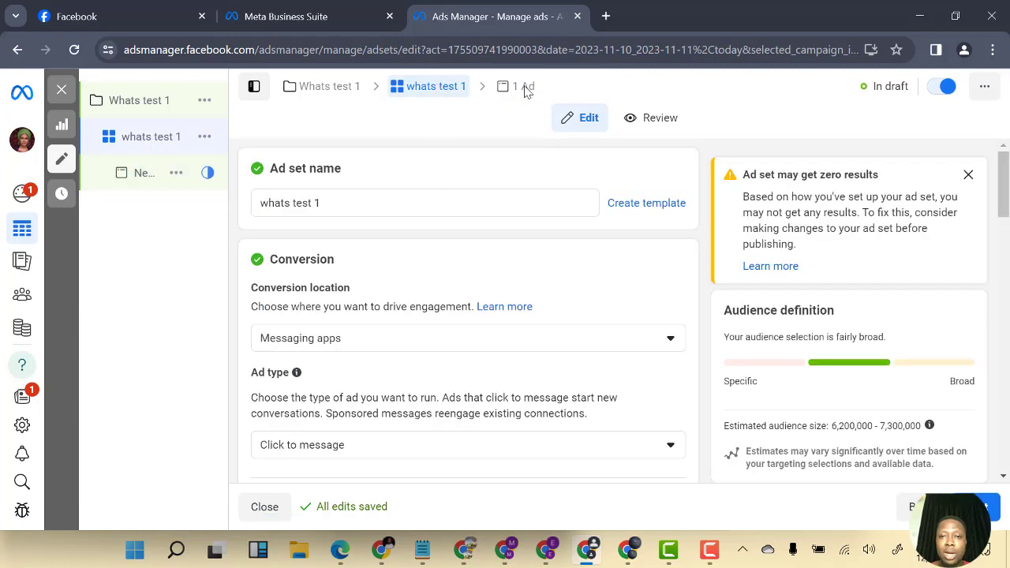
pyautogui.click(525, 88)
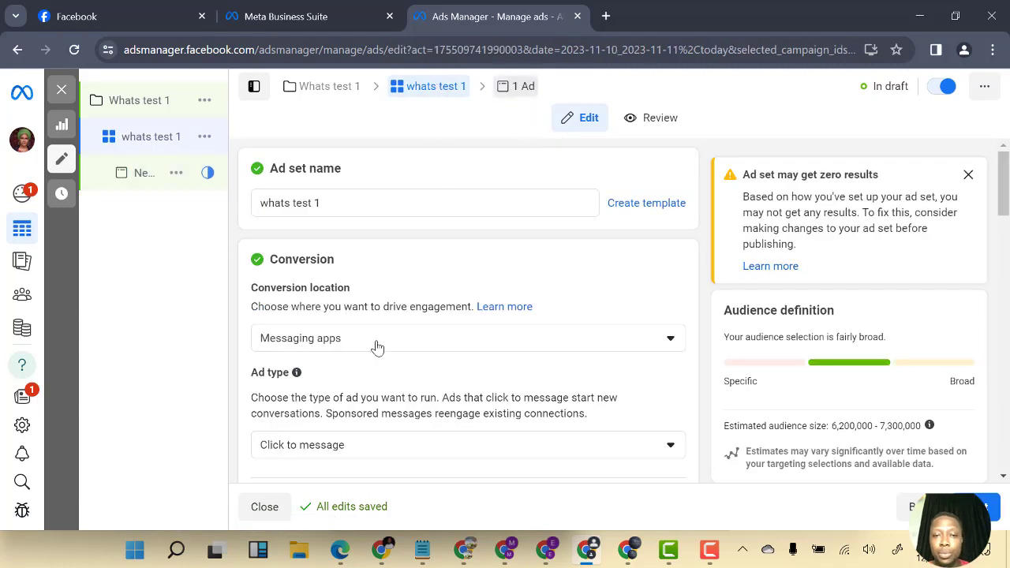